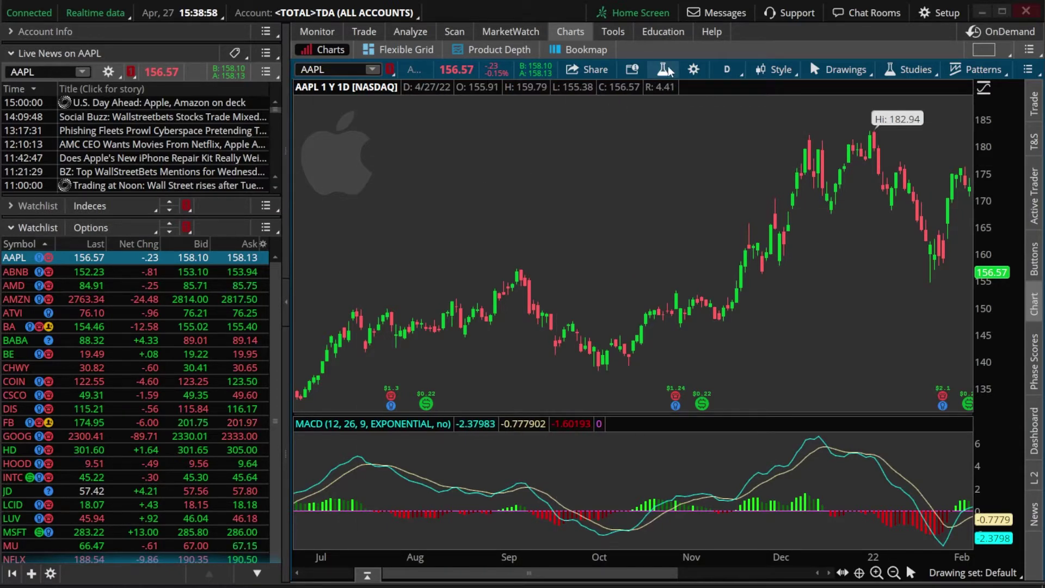
Step: Remove the existing MACD study from the AAPL chart and apply the change
left_click(668, 71)
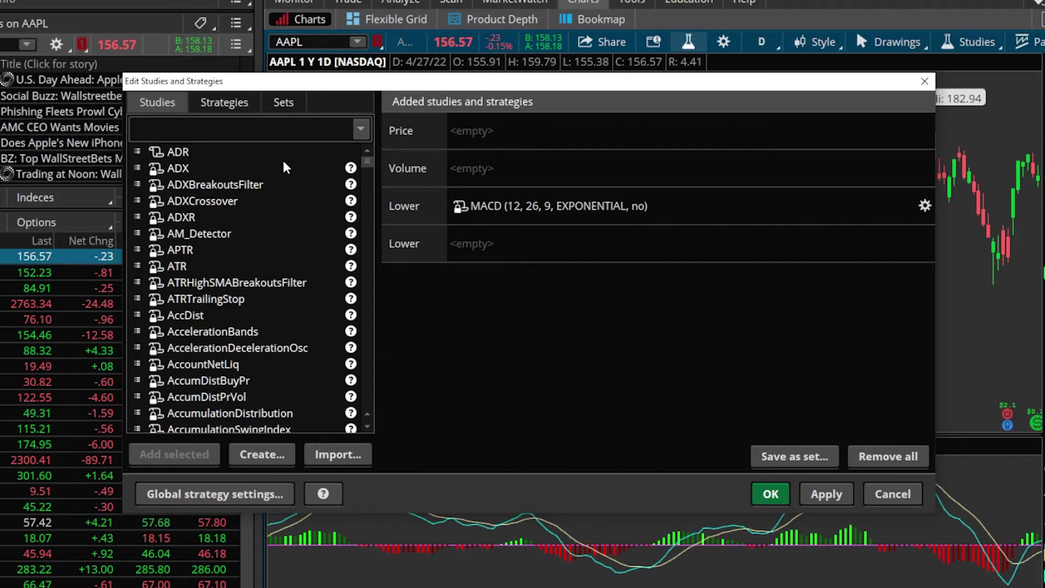
left_click(532, 212)
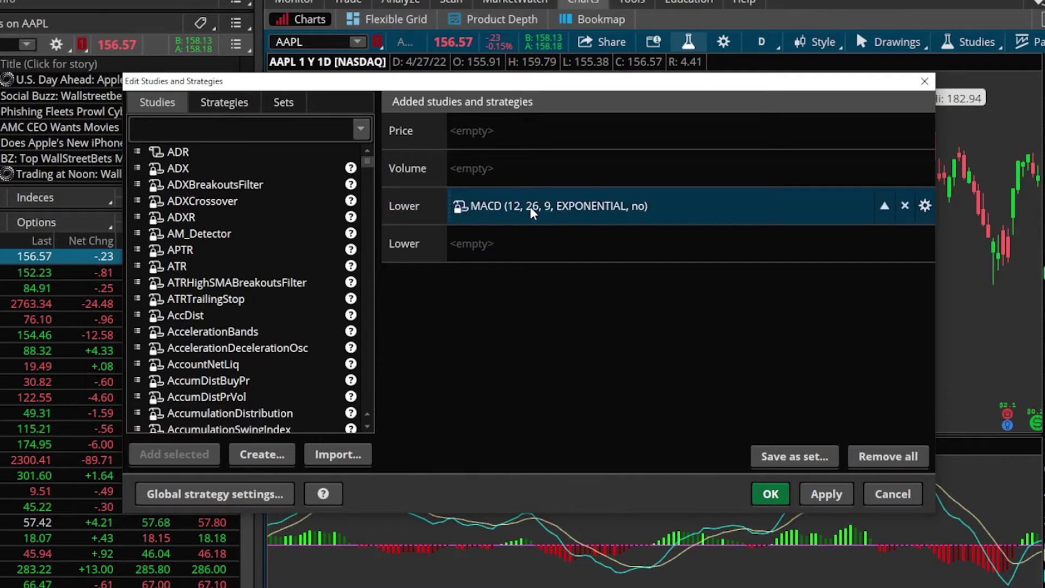
left_click(904, 206)
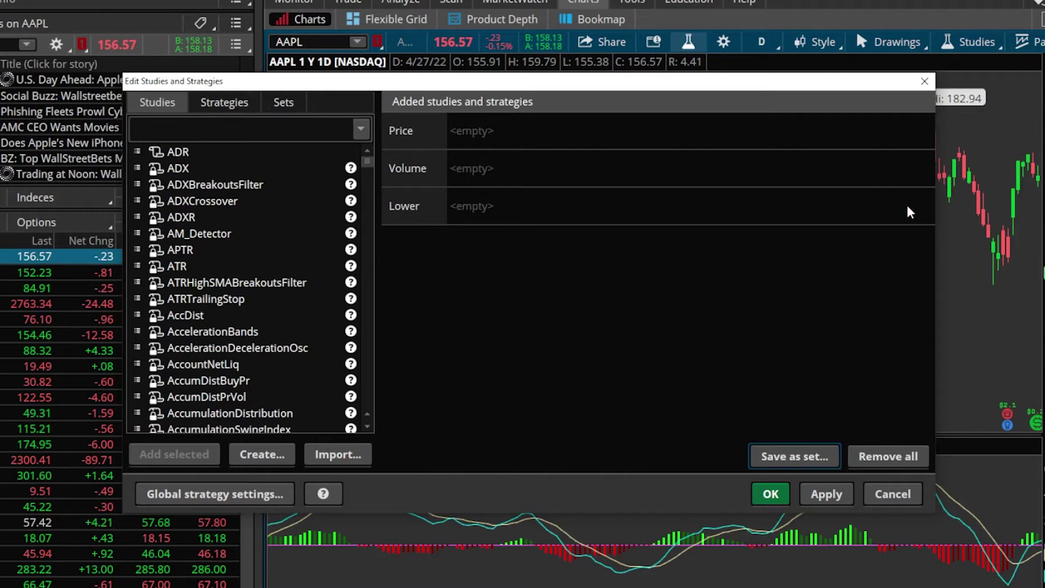
left_click(824, 494)
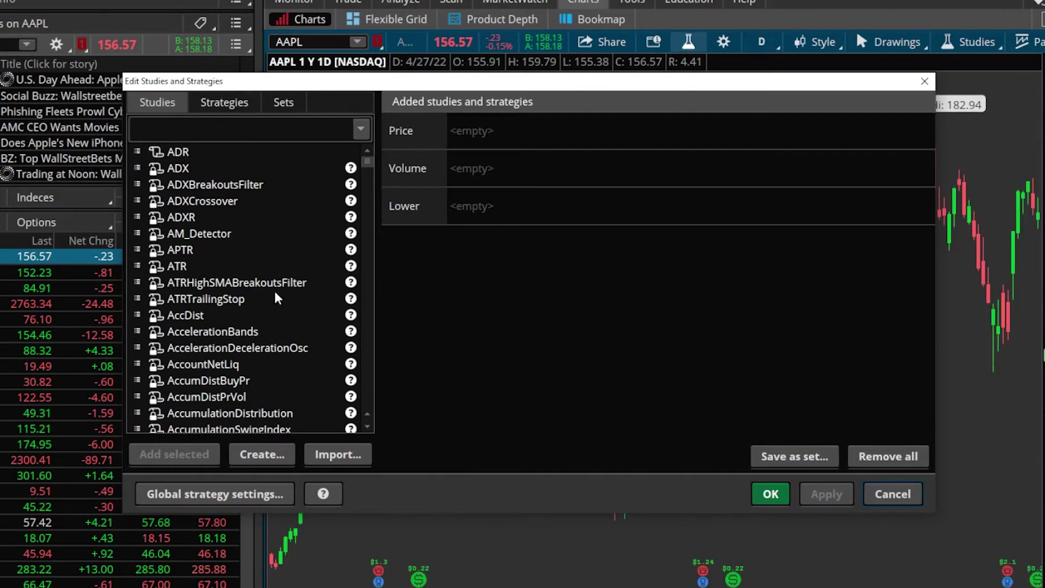
Step: Find the standard MACD study by searching for "macd" and add it as a lower study
left_click(239, 129)
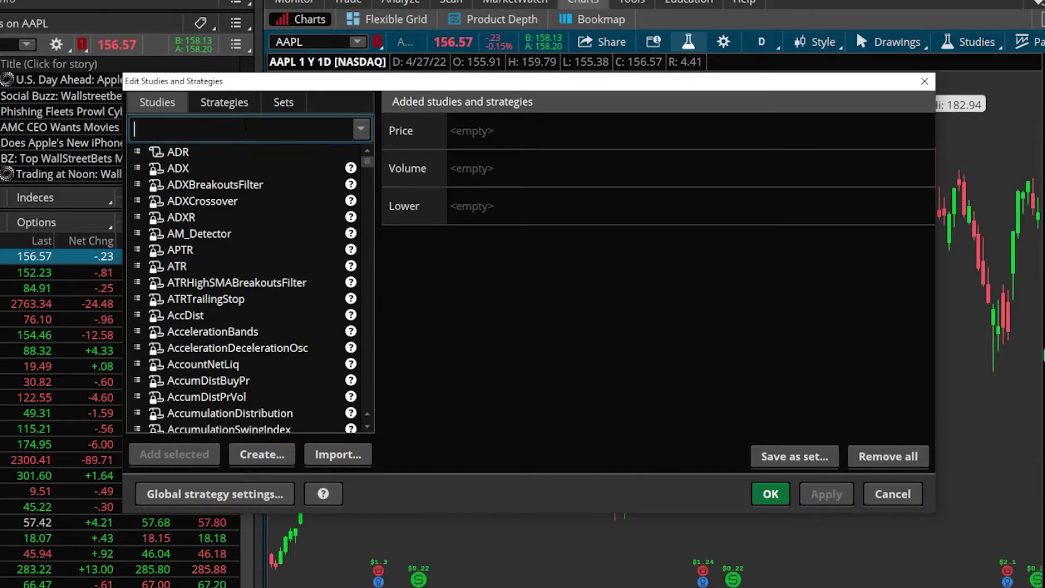
type("macd")
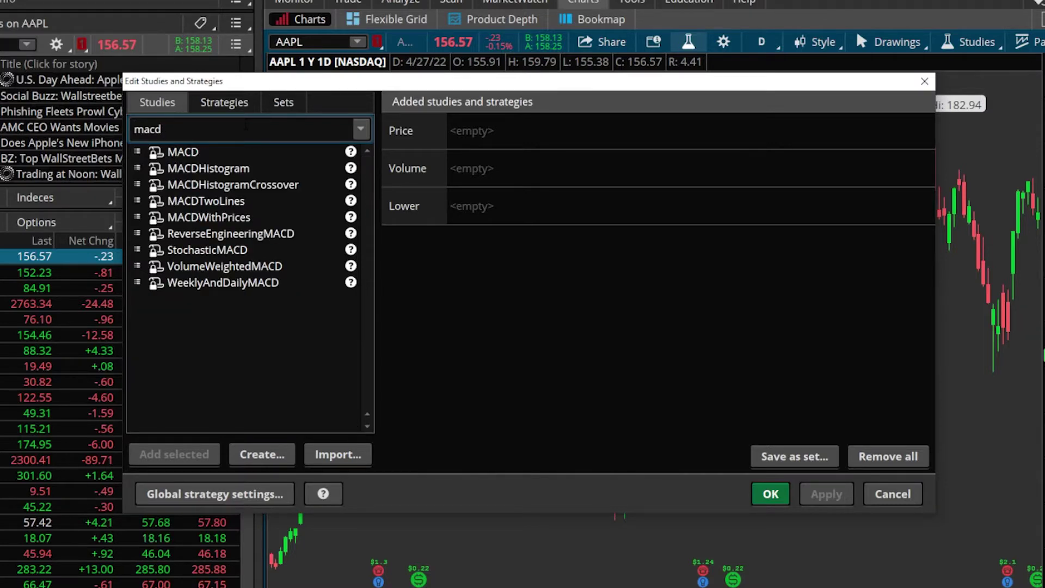
left_click(230, 154)
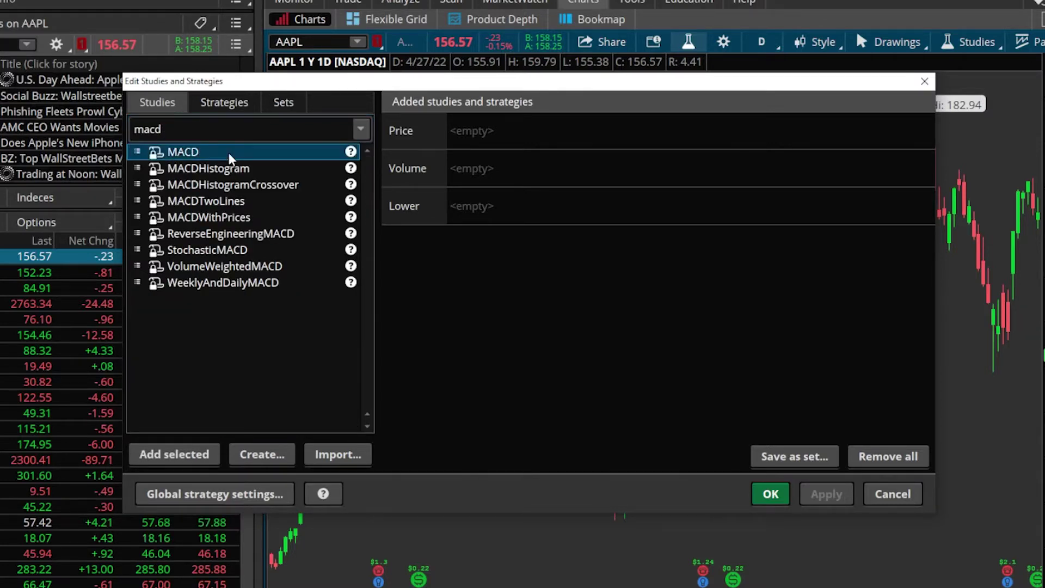
left_click(187, 465)
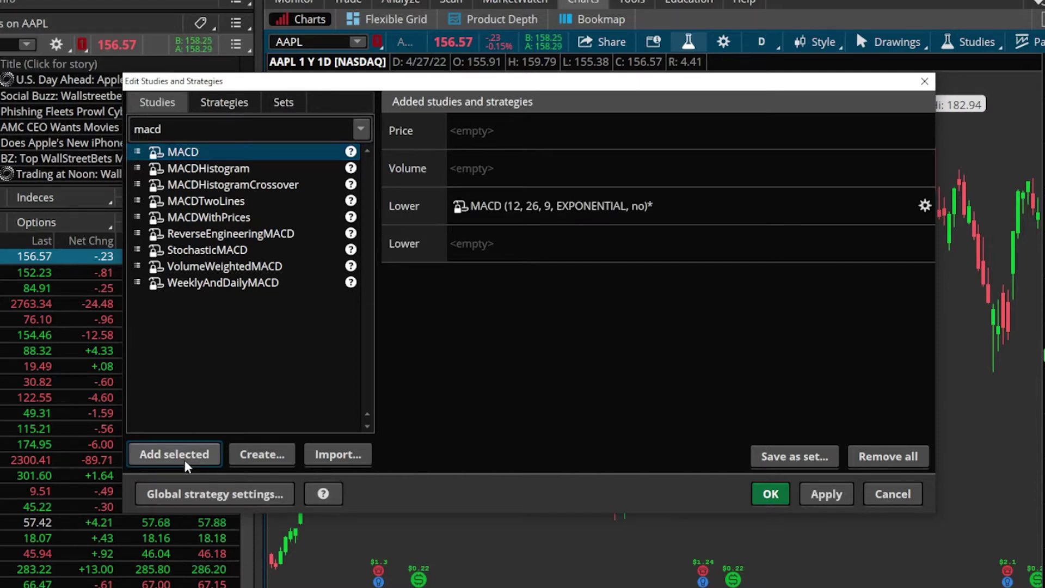
Step: Set the line width of the MACD study's Value plot to 3
left_click(518, 212)
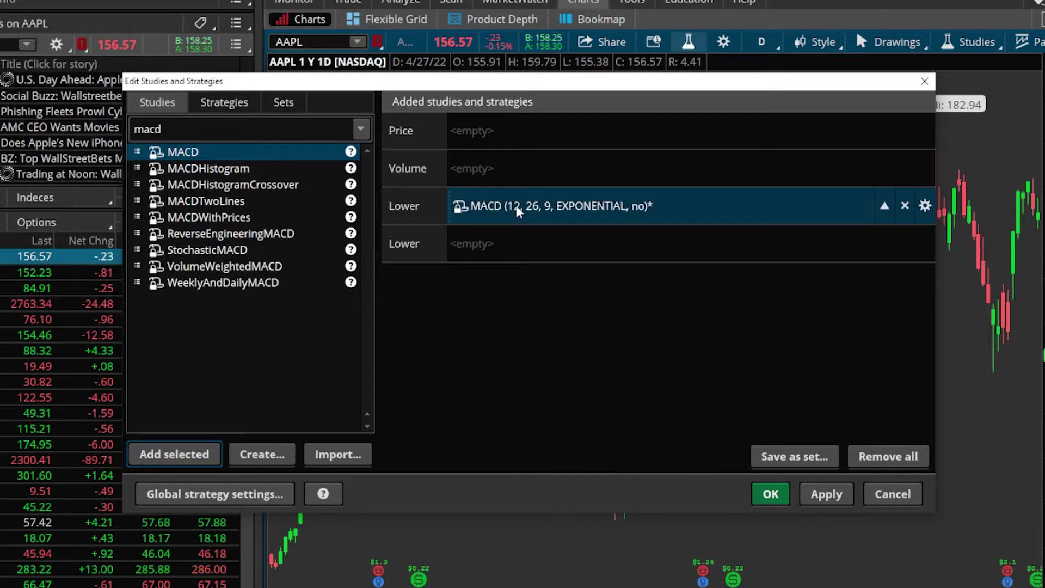
left_click(925, 206)
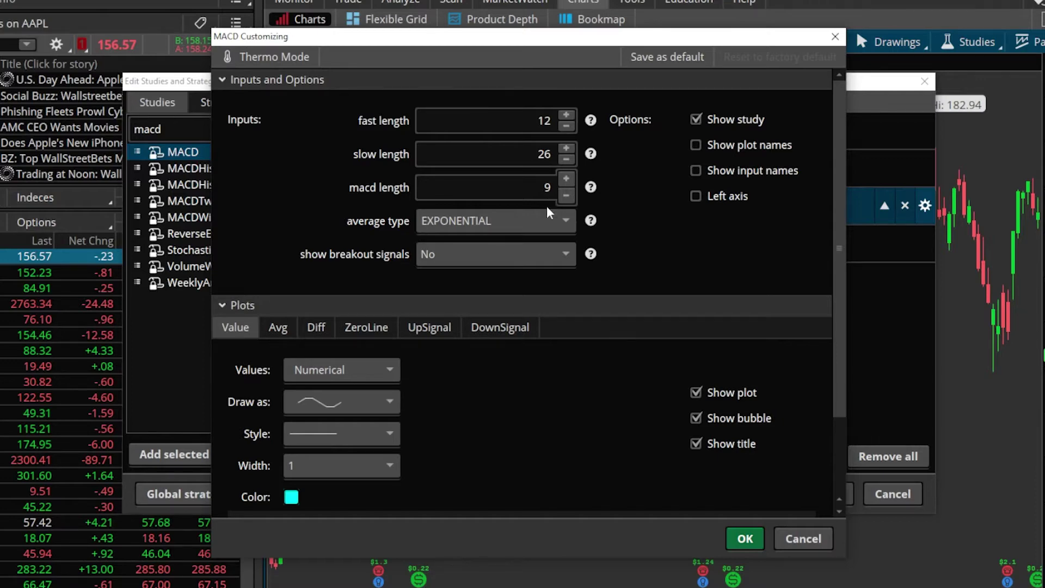
scroll(440, 322, "down", 2)
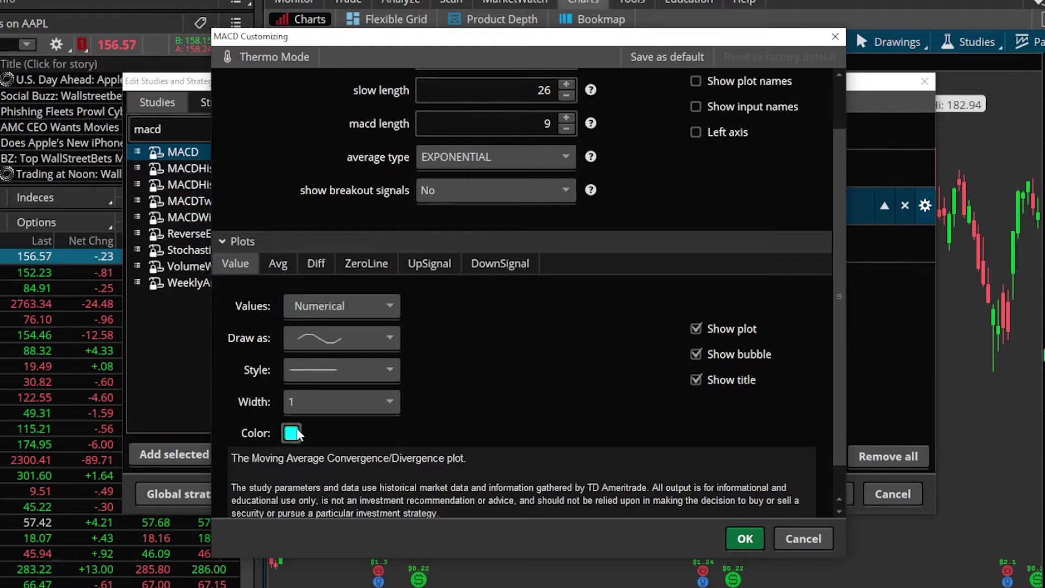
left_click(338, 403)
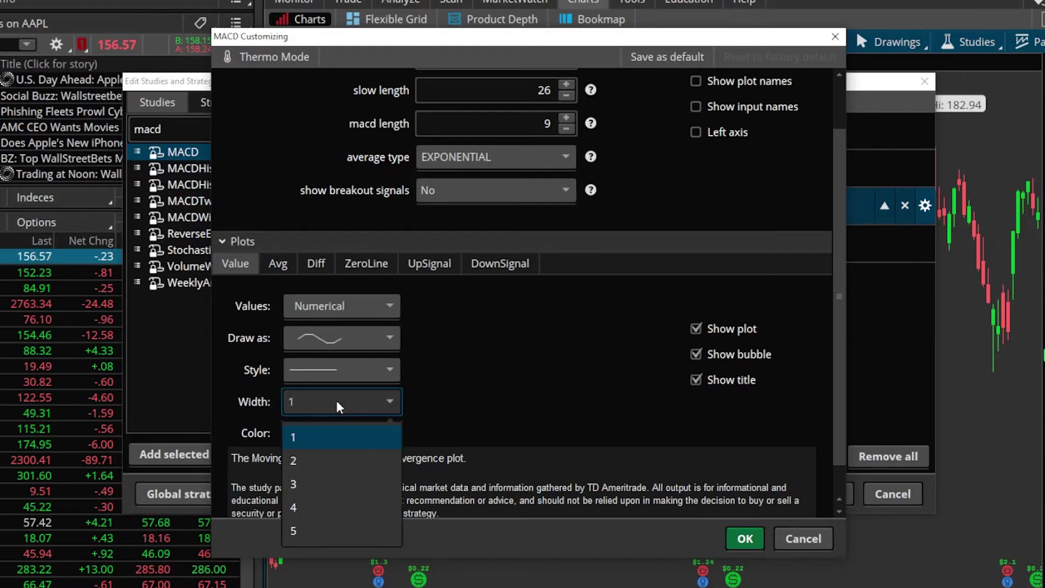
left_click(325, 482)
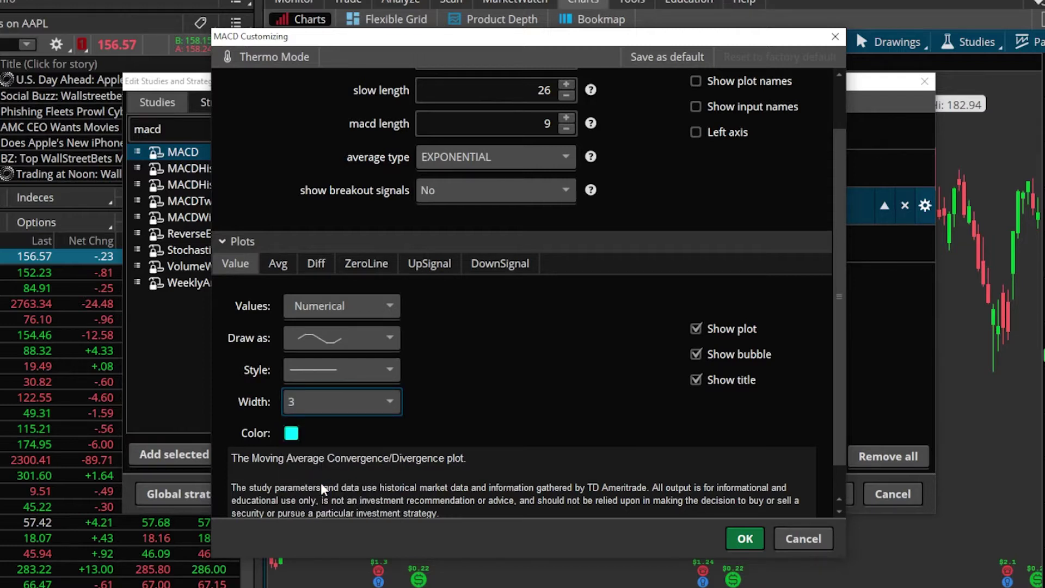
Step: Color the MACD study's Avg plot dark yellow and set its line width to 3
left_click(276, 267)
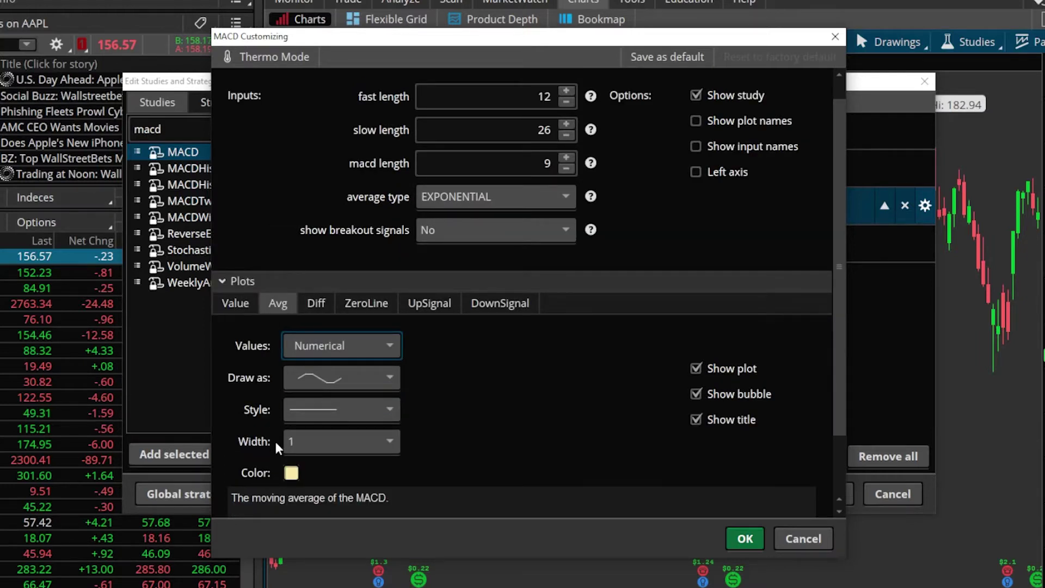
left_click(291, 472)
left_click(260, 528)
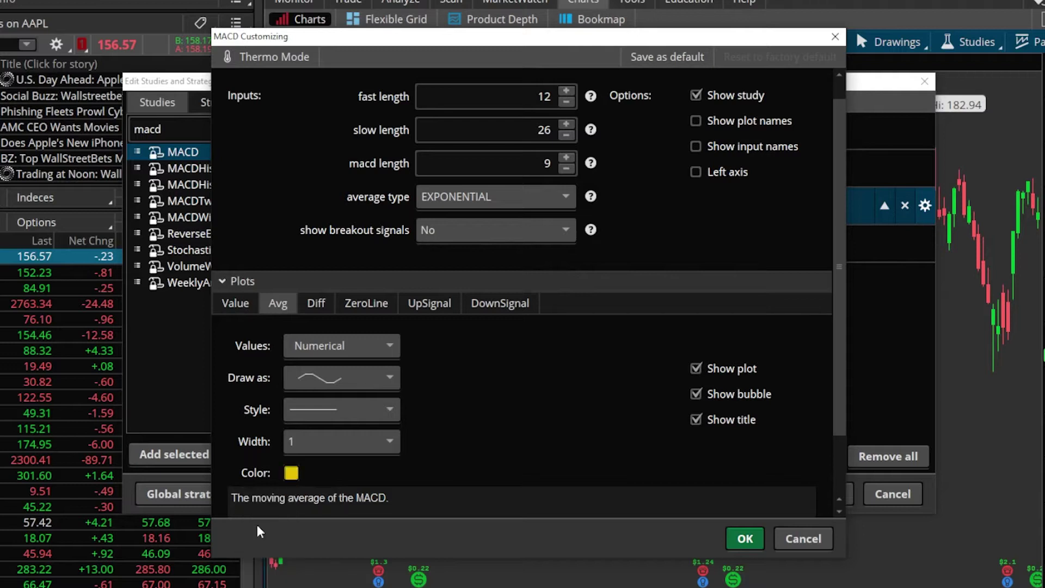
left_click(377, 443)
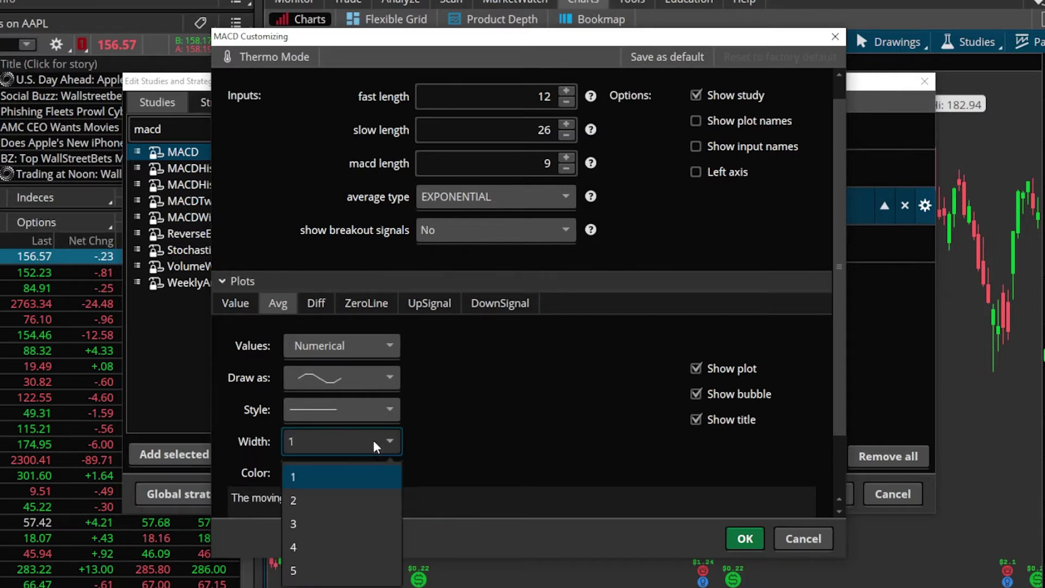
left_click(331, 524)
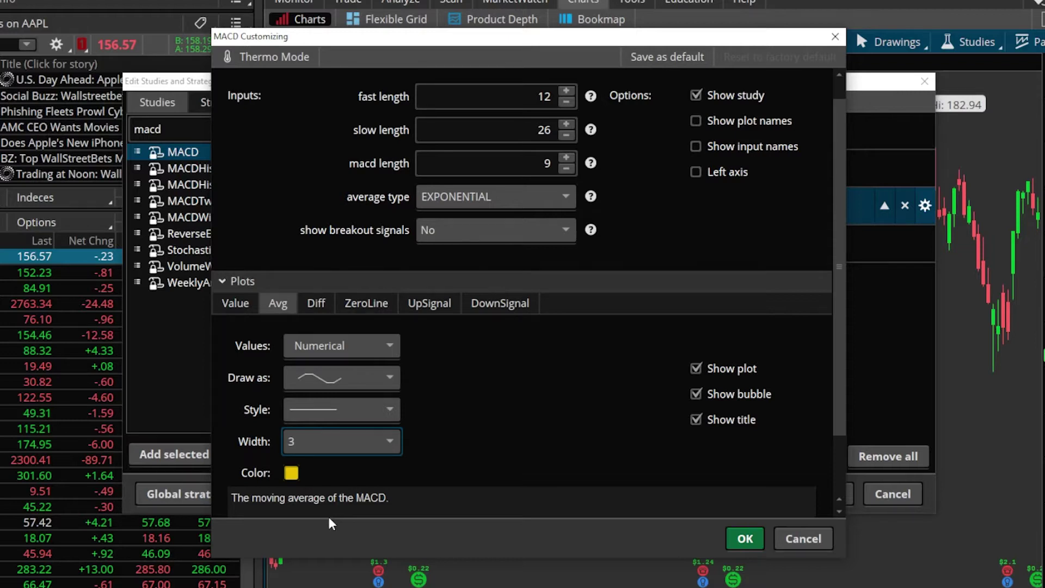
Step: Set the Diff histogram's Positive and Down and Positive and Up colors to cyan
left_click(311, 304)
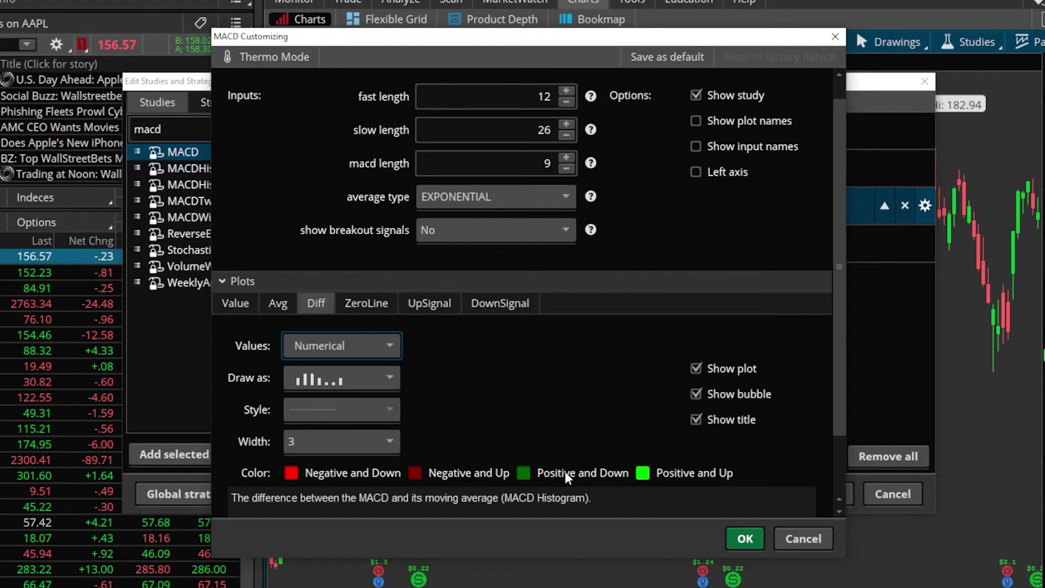
left_click(523, 472)
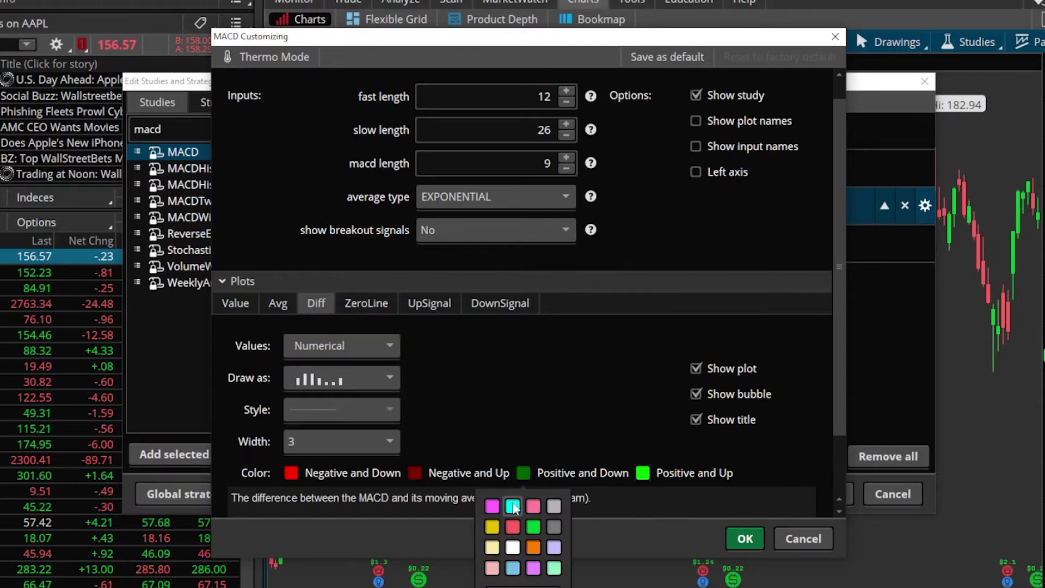
left_click(513, 506)
left_click(642, 472)
left_click(631, 506)
Step: Set the Diff histogram's Negative and Up color to a bright red swatch and confirm the customized MACD study for the chart
left_click(415, 472)
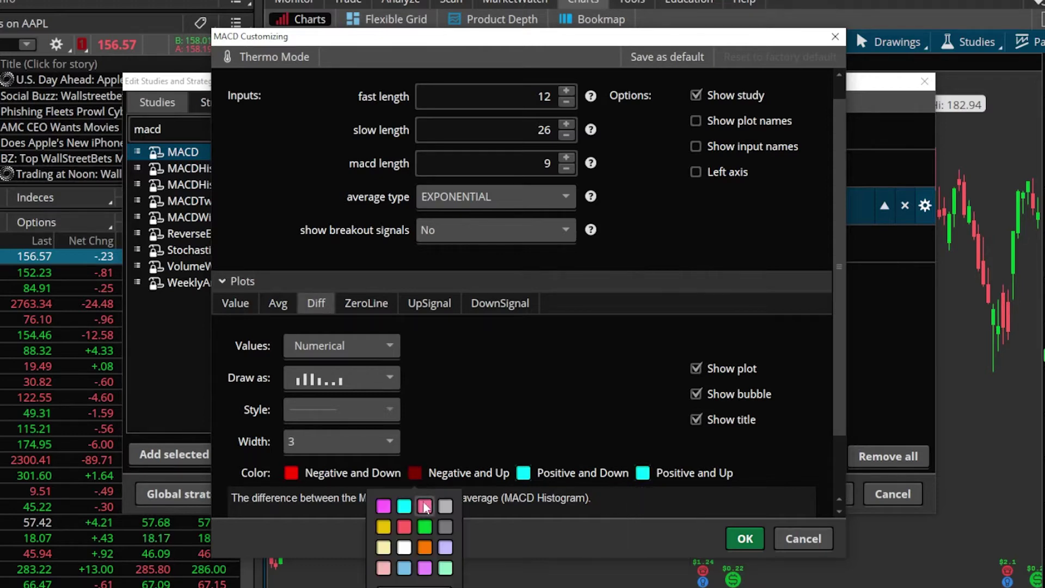
left_click(415, 582)
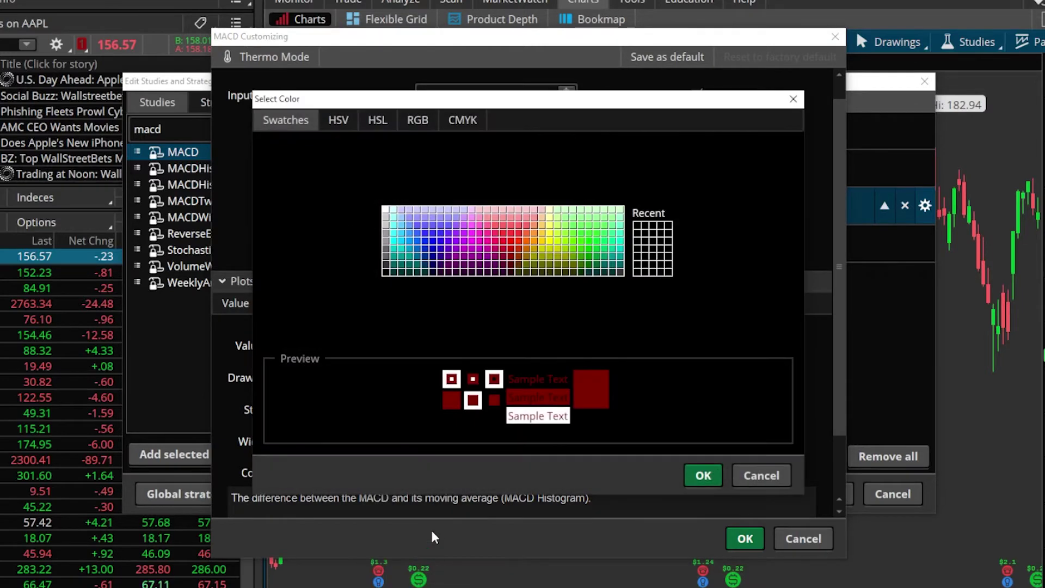
left_click(512, 241)
left_click(504, 240)
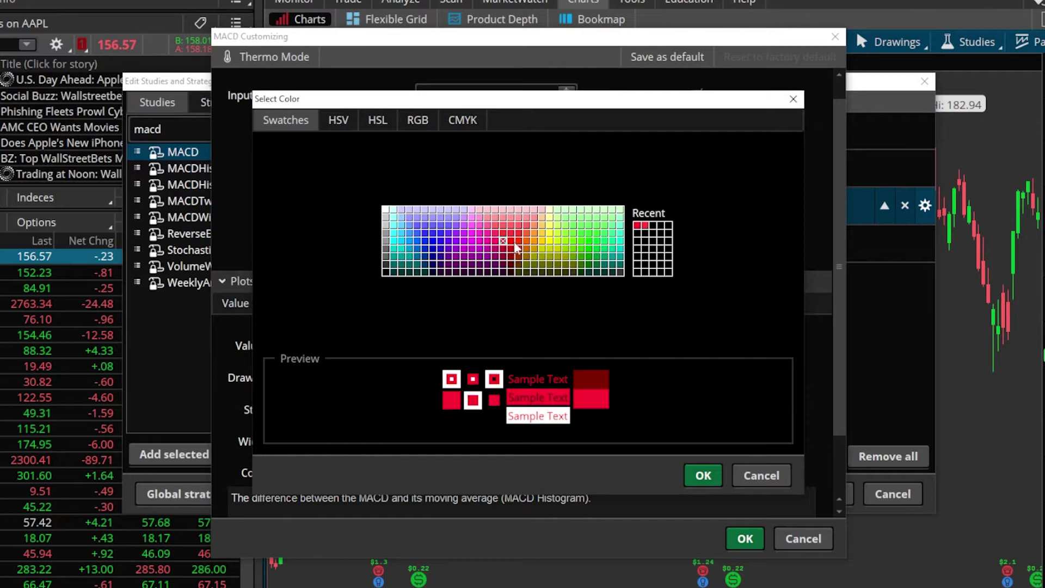
left_click(515, 245)
left_click(510, 241)
left_click(714, 478)
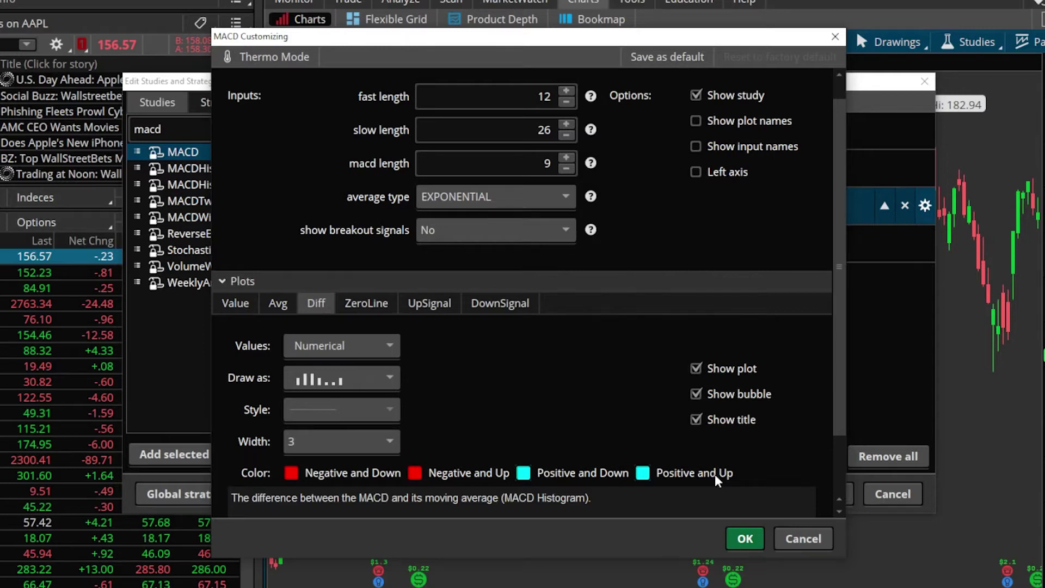
left_click(744, 538)
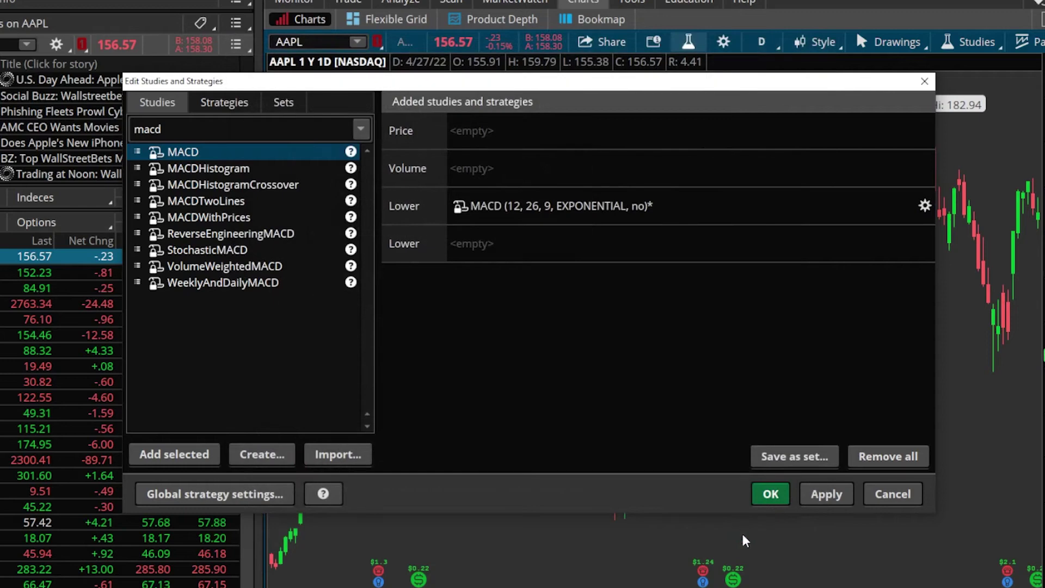
left_click(771, 494)
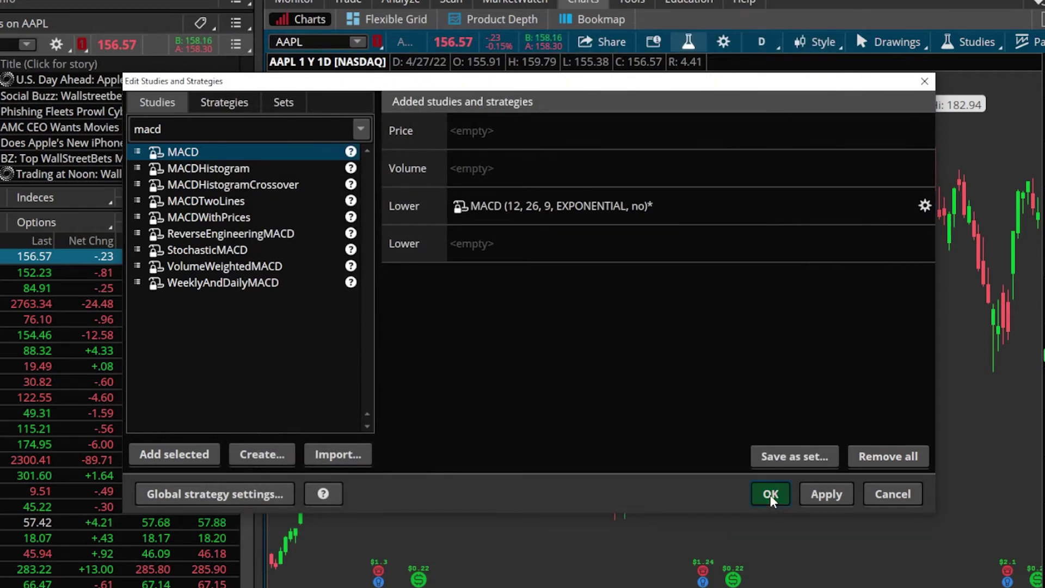
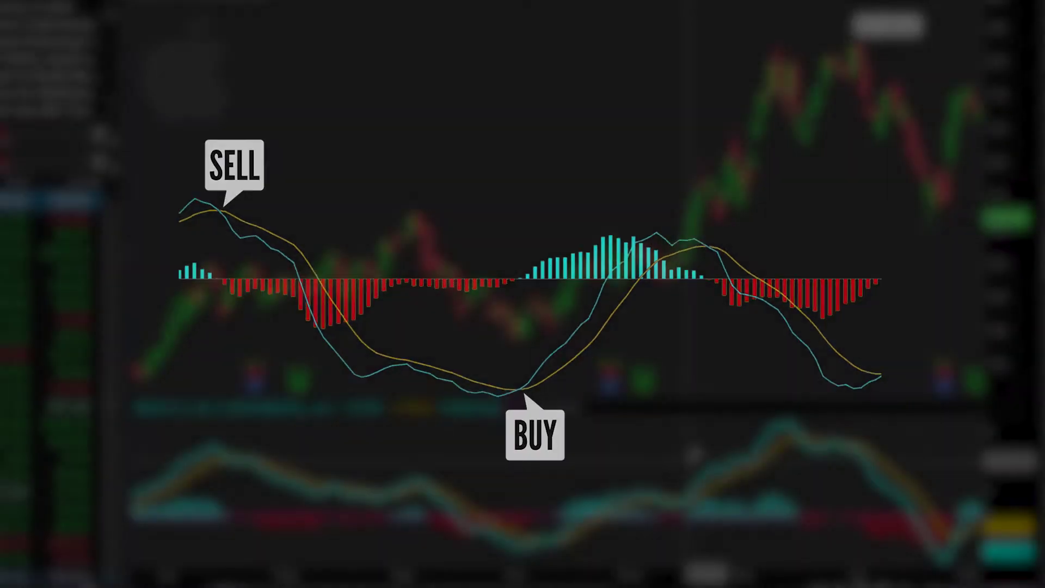
Step: Mark the bullish MACD crossover around mid-October with a small ellipse on the AAPL chart
scroll(695, 456, "down", 10)
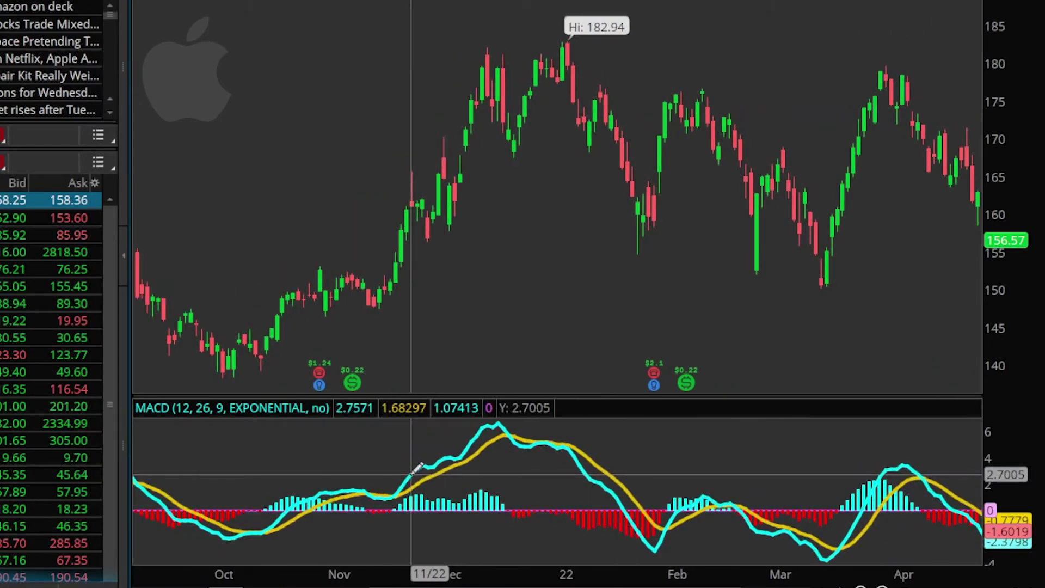
scroll(297, 496, "up", 2)
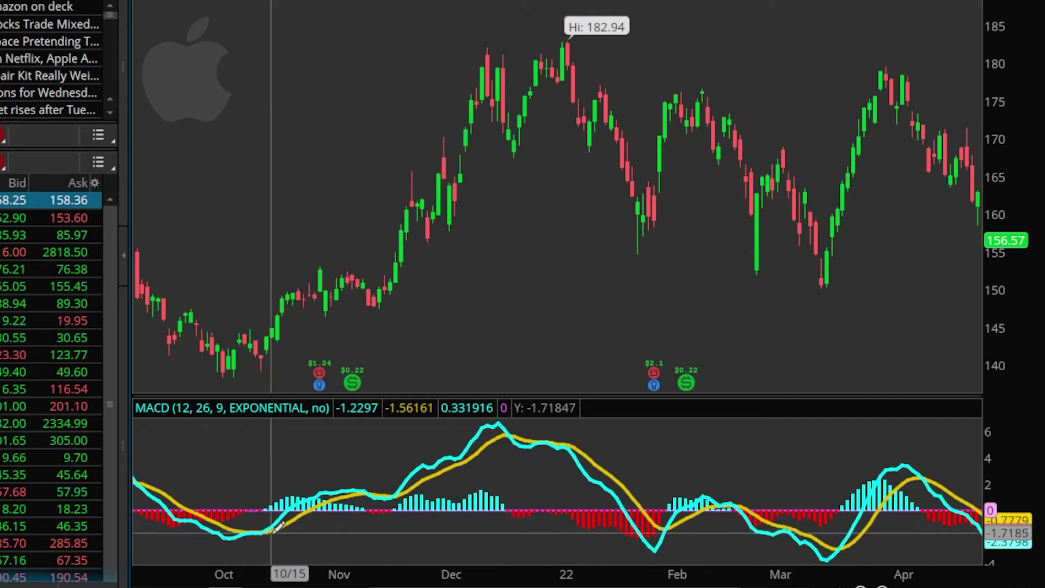
left_click_drag(254, 514, 281, 544)
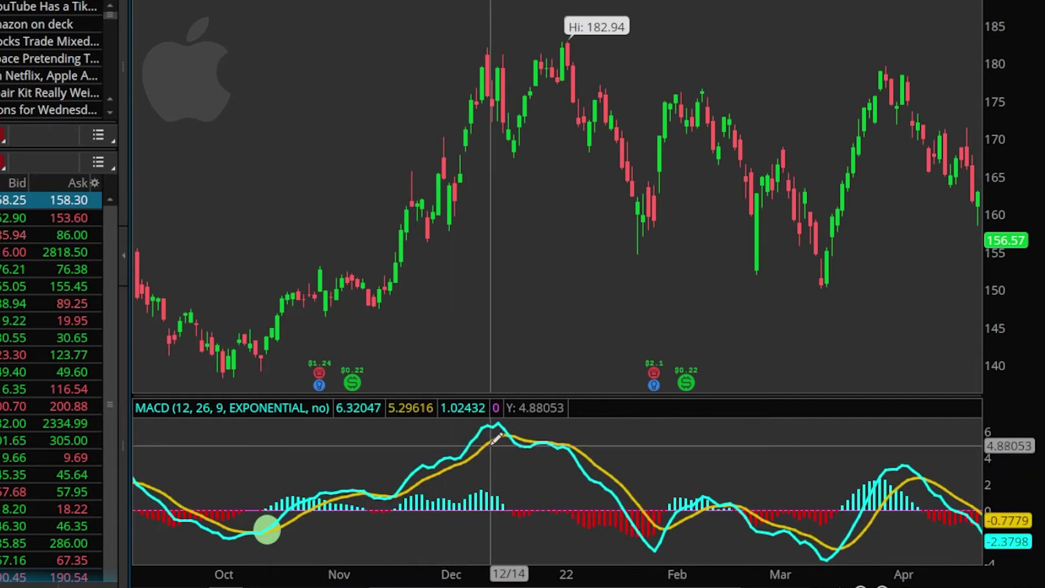
Step: Mark the mid-December bearish and mid-March bullish MACD crossovers with small ellipses on the AAPL chart
left_click(519, 427)
left_click(502, 439)
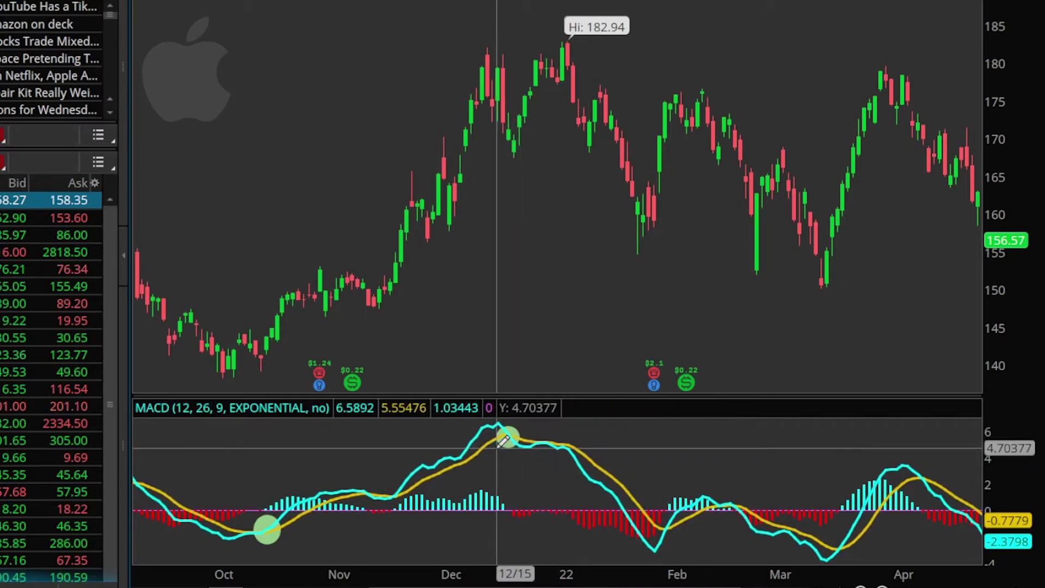
left_click(508, 436)
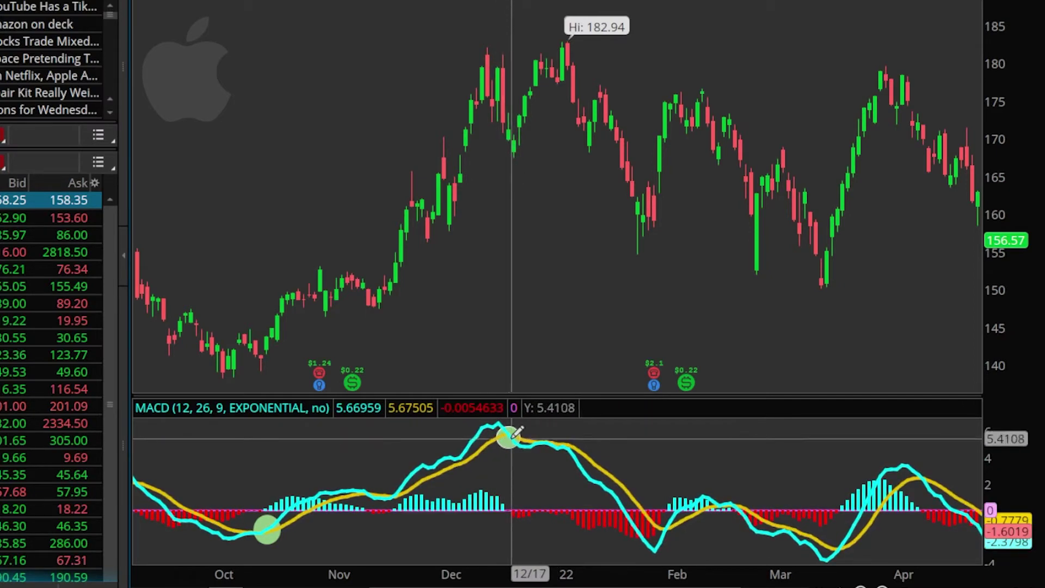
left_click(512, 431)
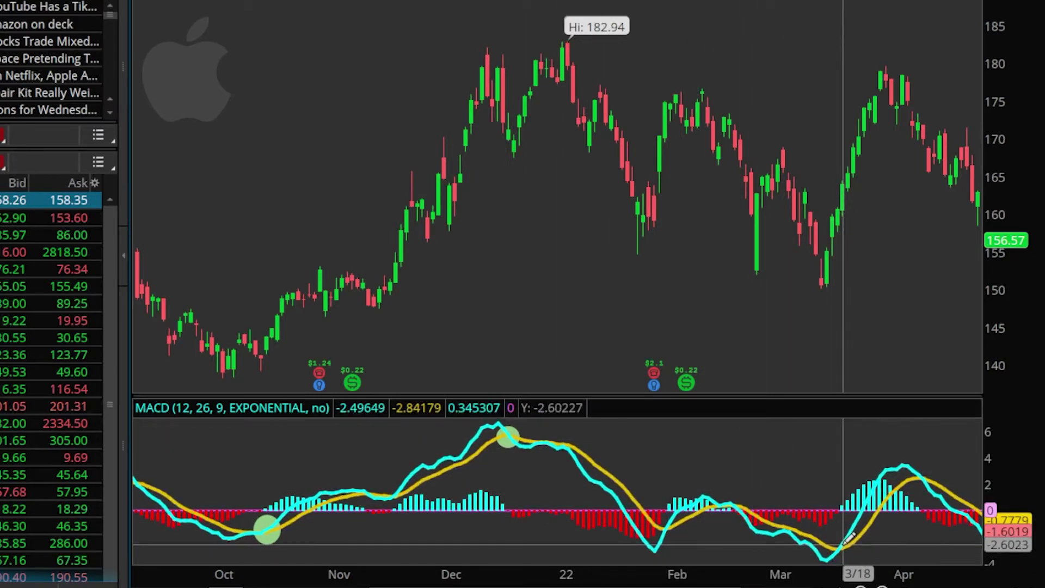
left_click_drag(823, 528, 861, 551)
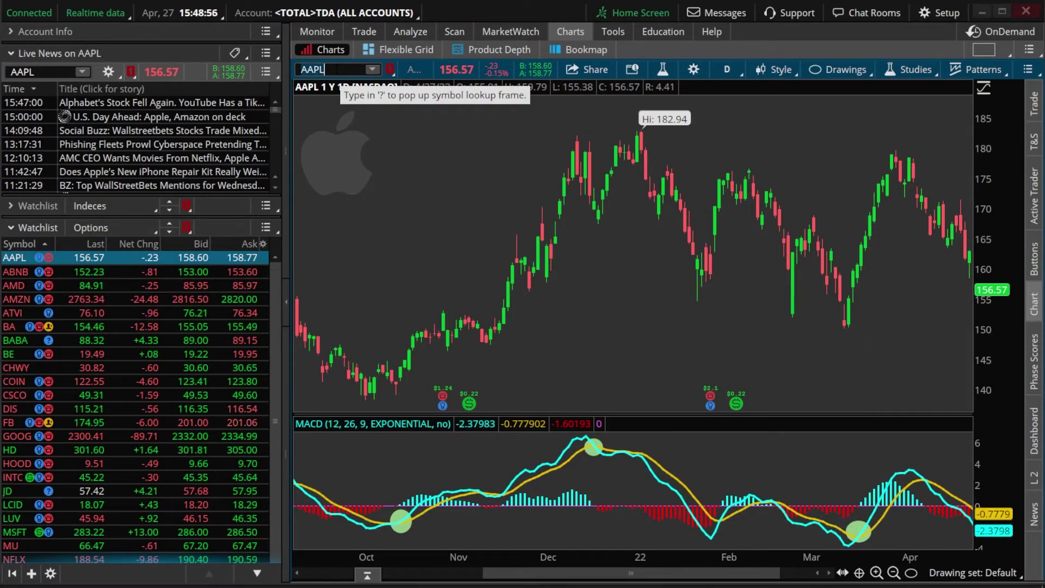
Step: Load the DIS chart and draw trendlines joining the early-December and late-January lows on the MACD line and the price
key("Return")
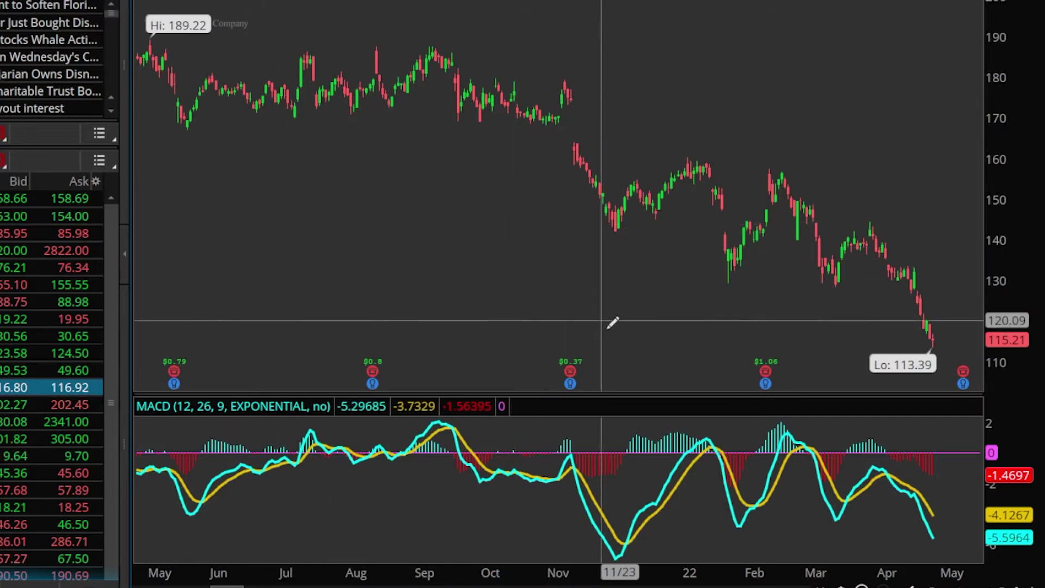
left_click(616, 558)
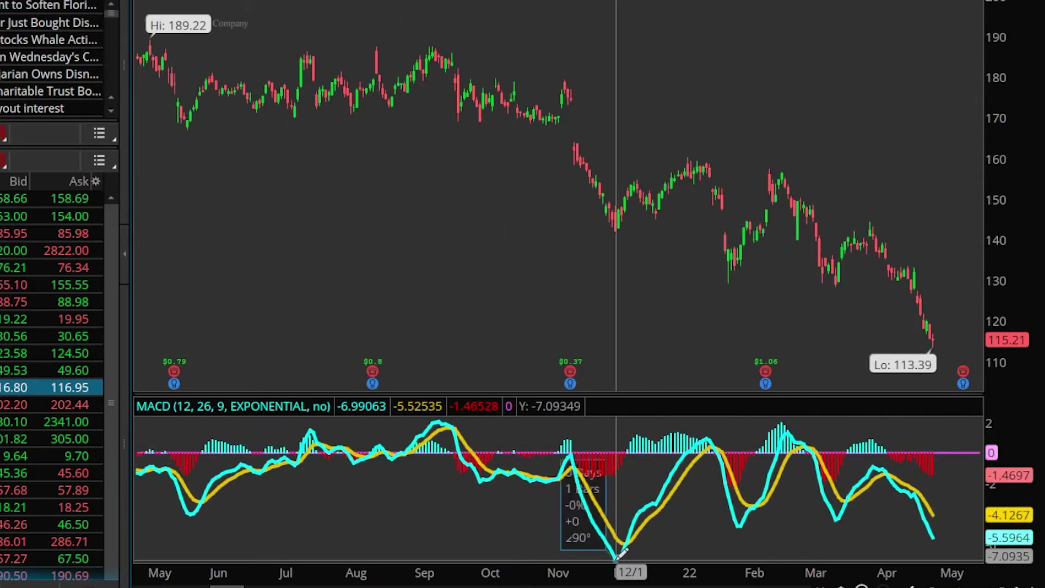
left_click(750, 525)
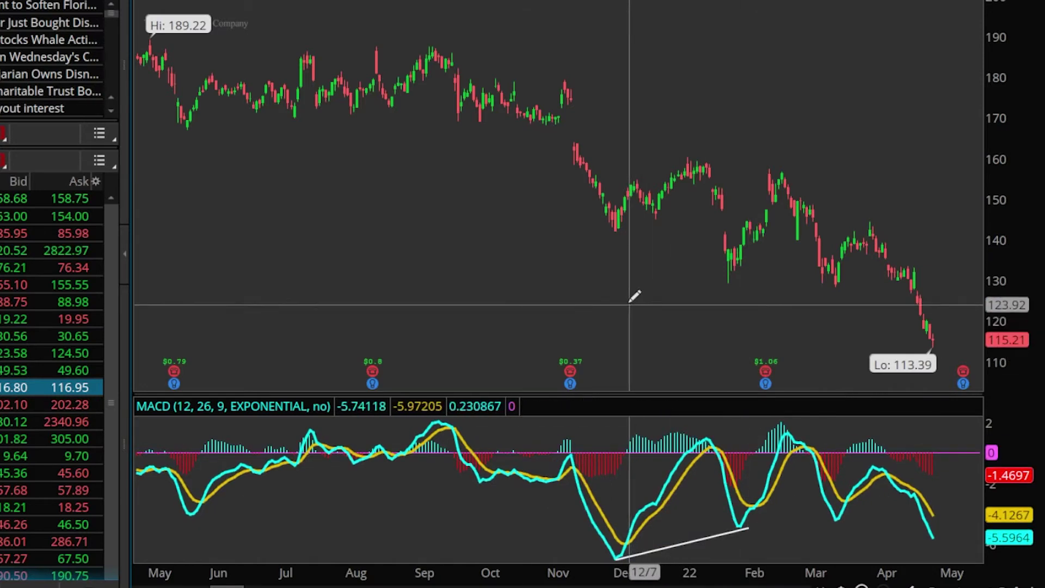
left_click(615, 230)
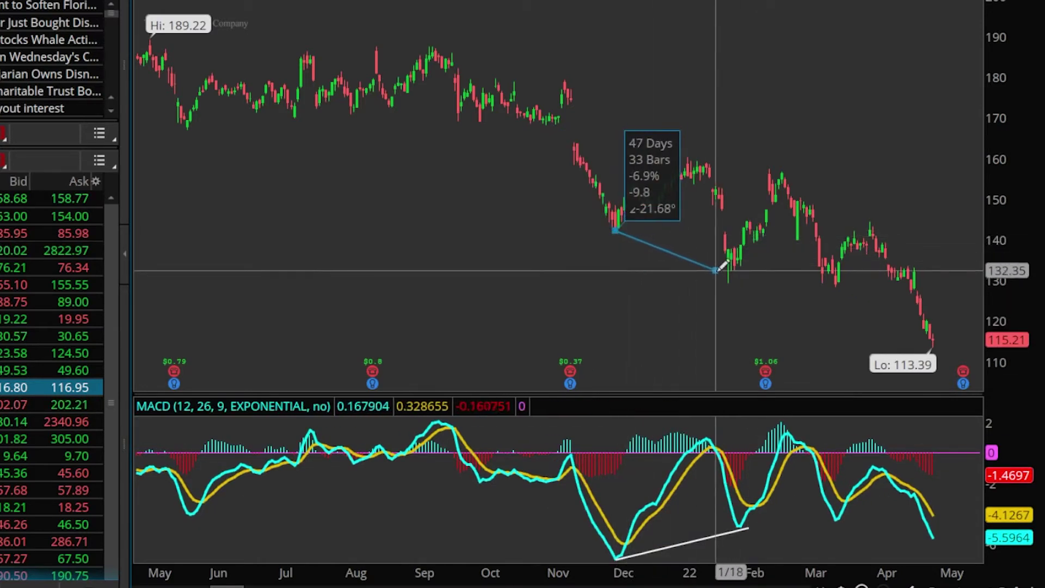
left_click(728, 284)
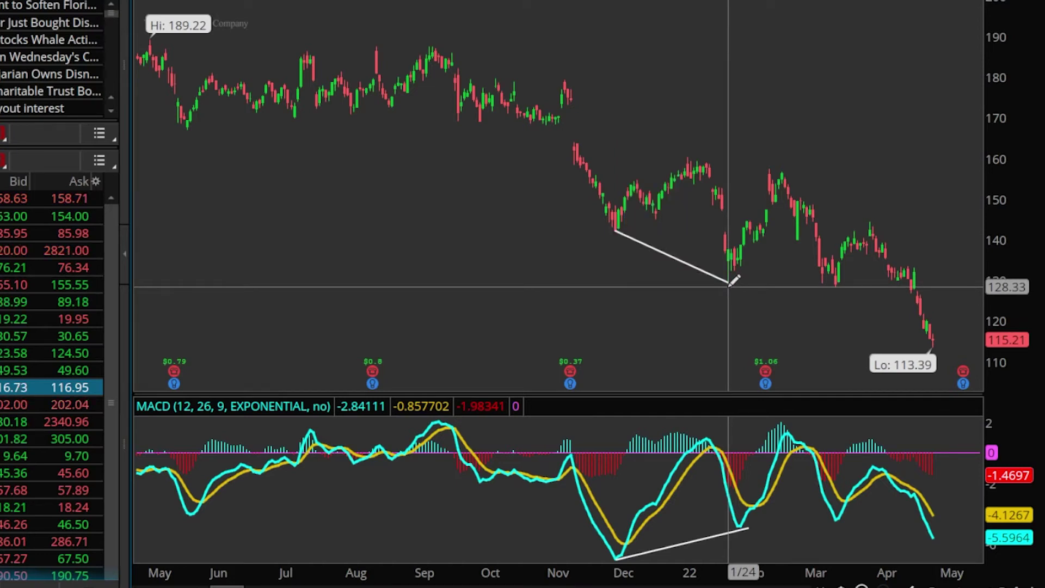
Step: Mark the early-February bullish MACD crossover on the DIS chart with a small ellipse
right_click(747, 197)
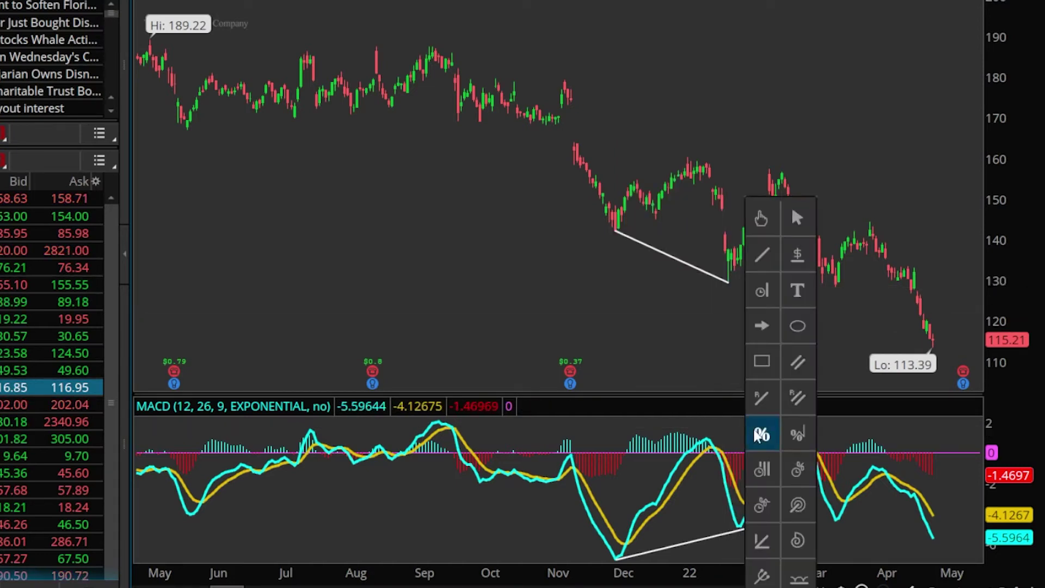
left_click(798, 327)
left_click(750, 487)
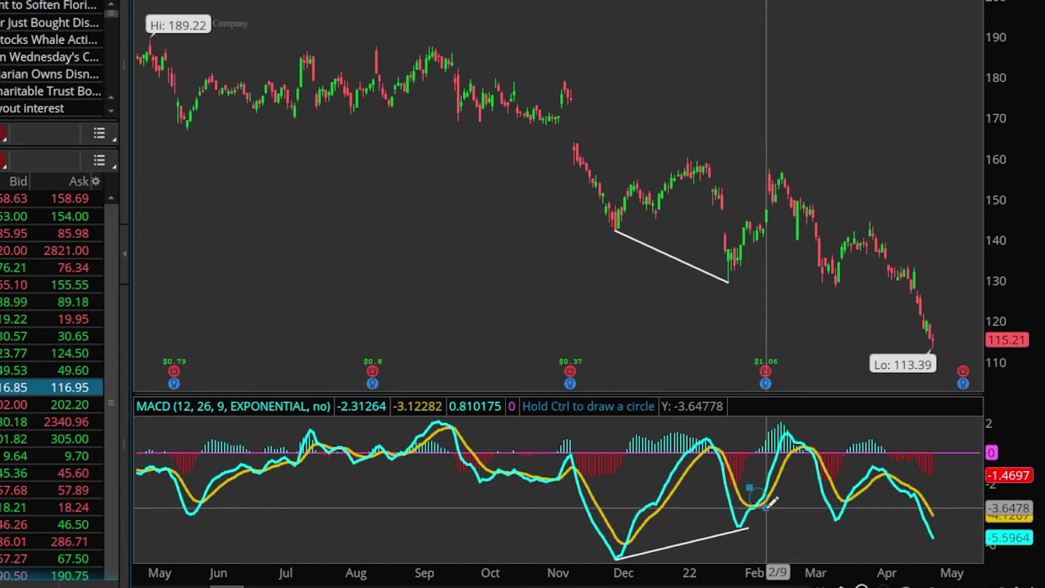
left_click(769, 516)
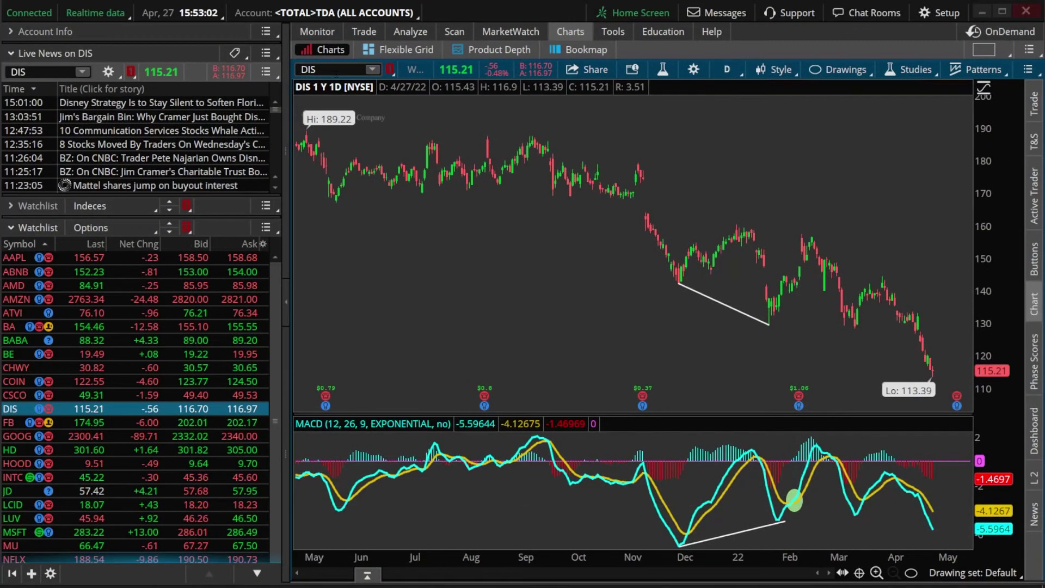
Step: Switch the chart symbol to SPY
key("BackSpace")
key("BackSpace")
key("BackSpace")
type("SPY")
key("Return")
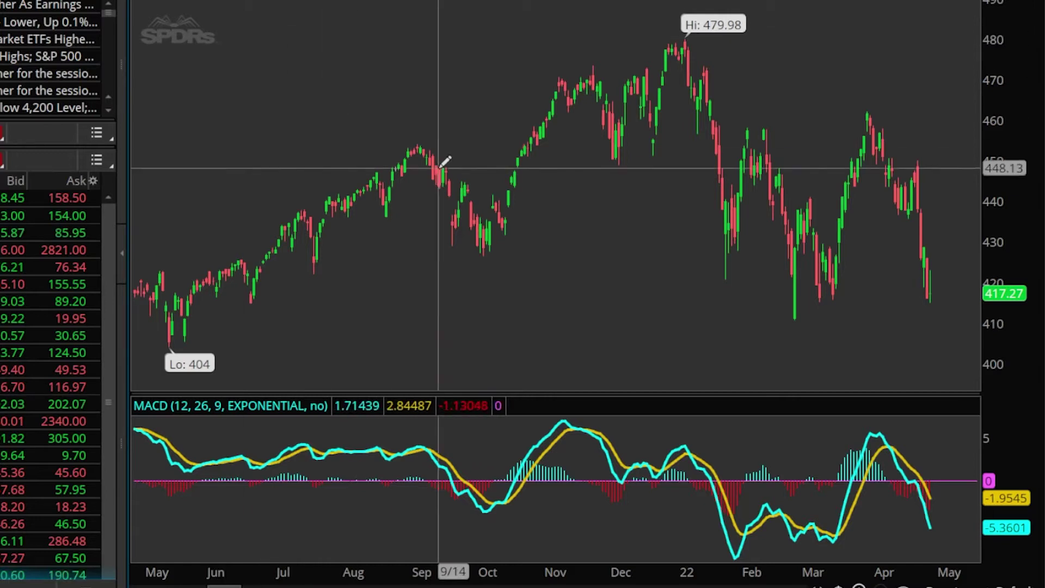
Step: Draw trendlines joining the early-November and early-January peaks on SPY's MACD line and price
middle_click(468, 161)
left_click(484, 227)
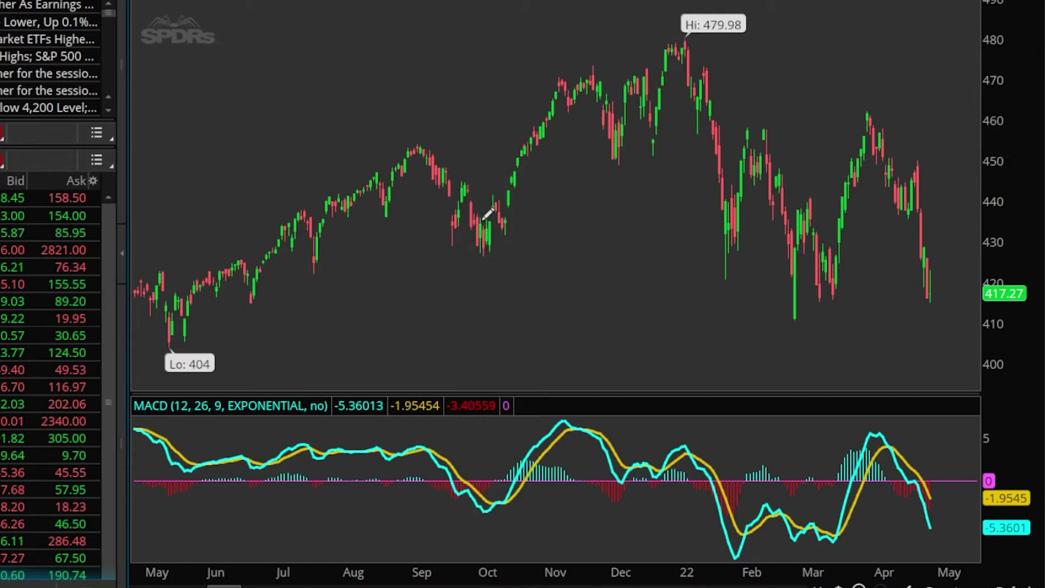
left_click(565, 419)
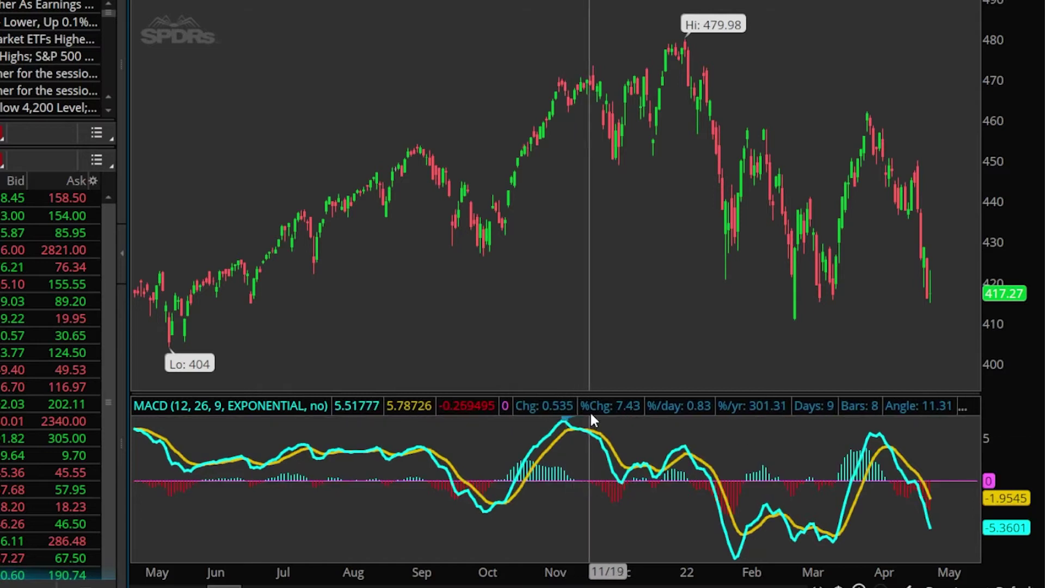
left_click(687, 445)
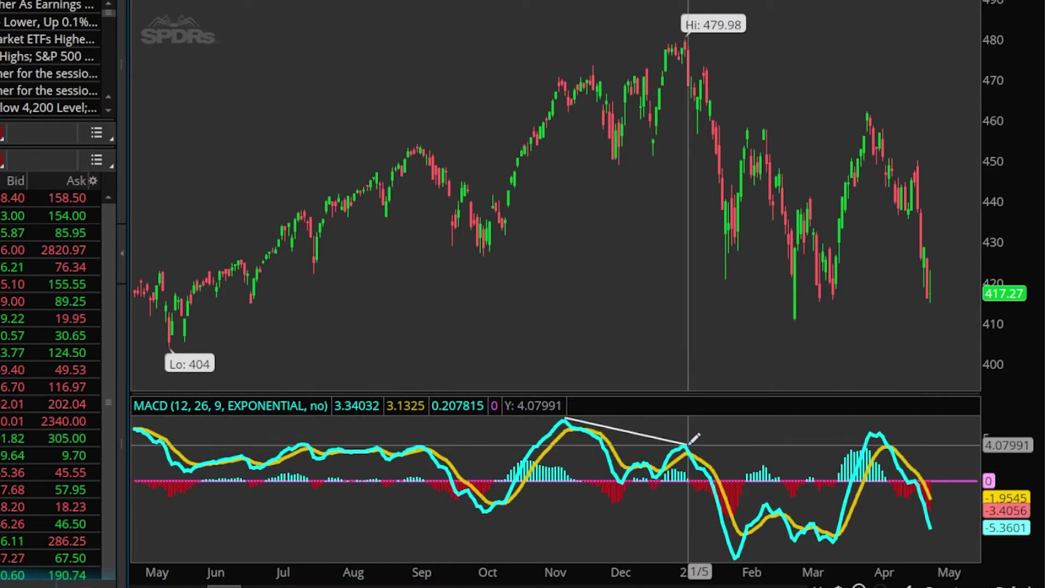
left_click(560, 78)
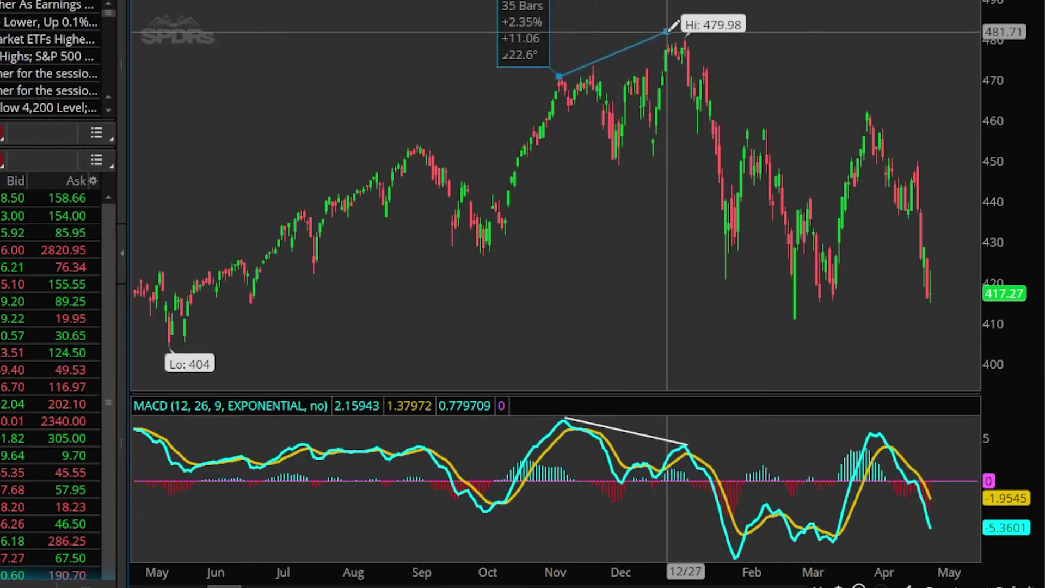
left_click(686, 38)
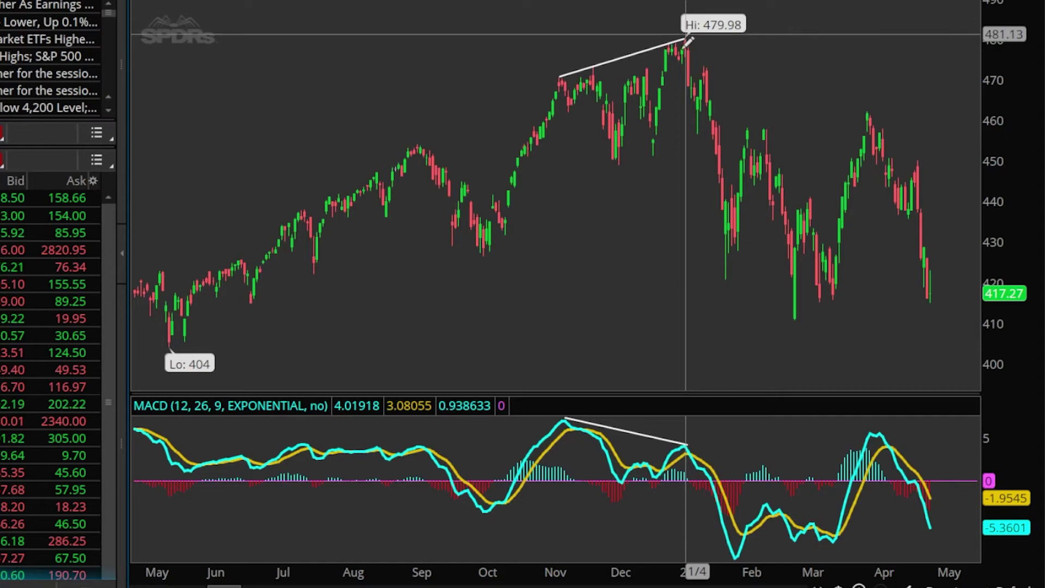
Step: Mark the early-January bearish MACD crossover on the SPY chart with a small ellipse
right_click(706, 132)
left_click(713, 255)
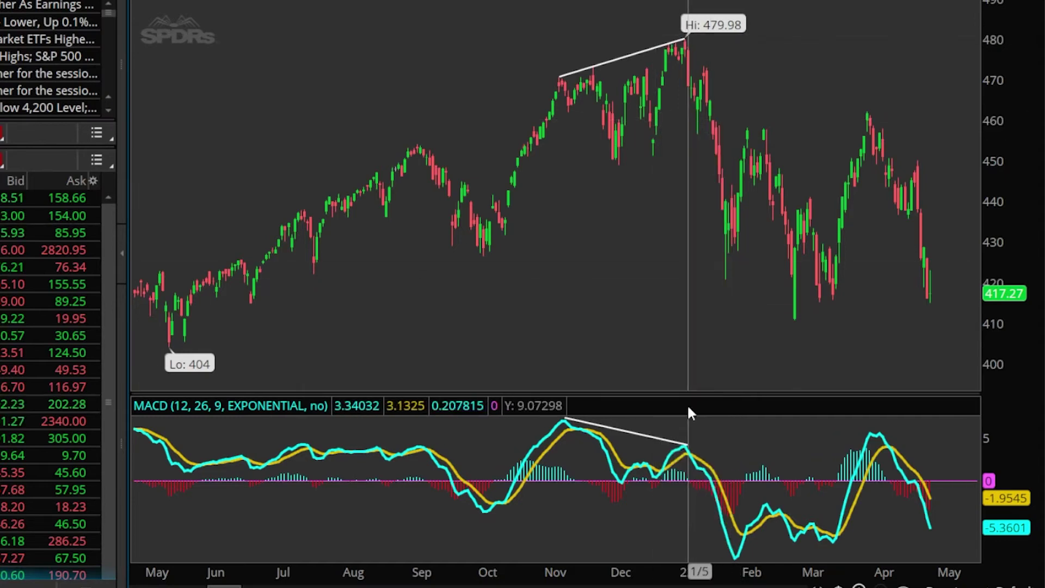
left_click(689, 454)
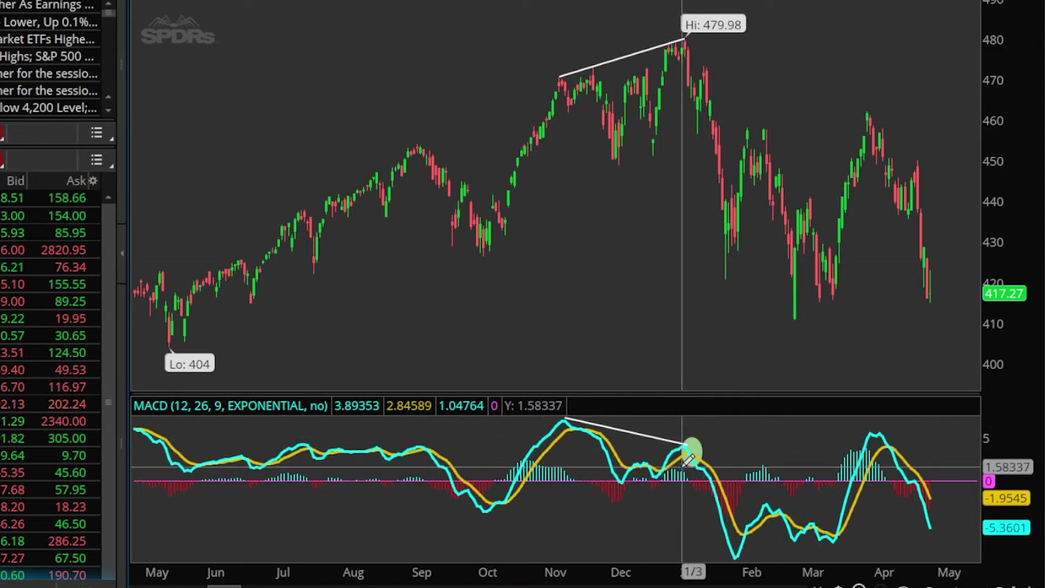
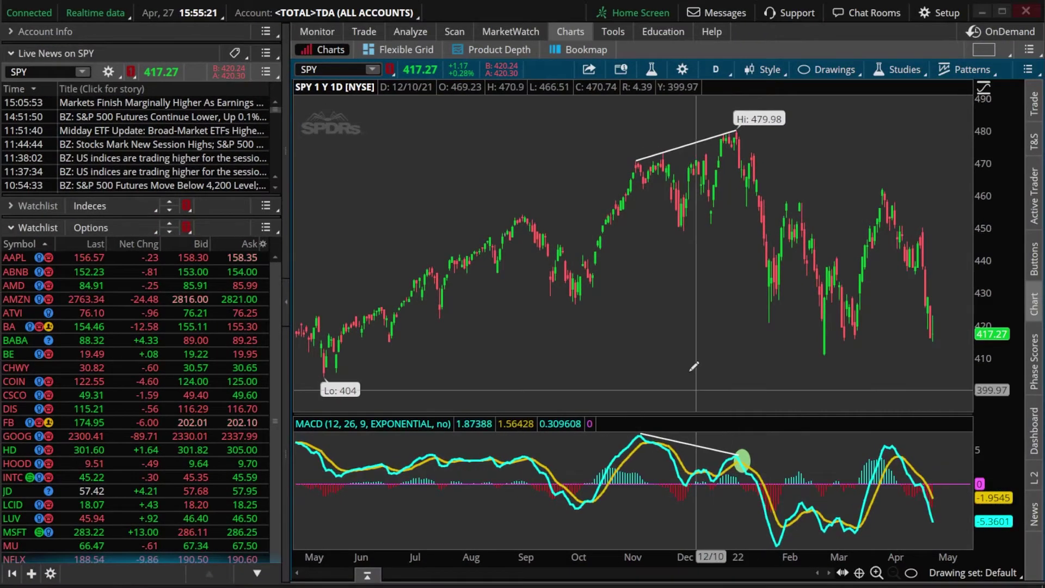
Step: Add a study filter to the Stock Hacker scan
left_click(465, 32)
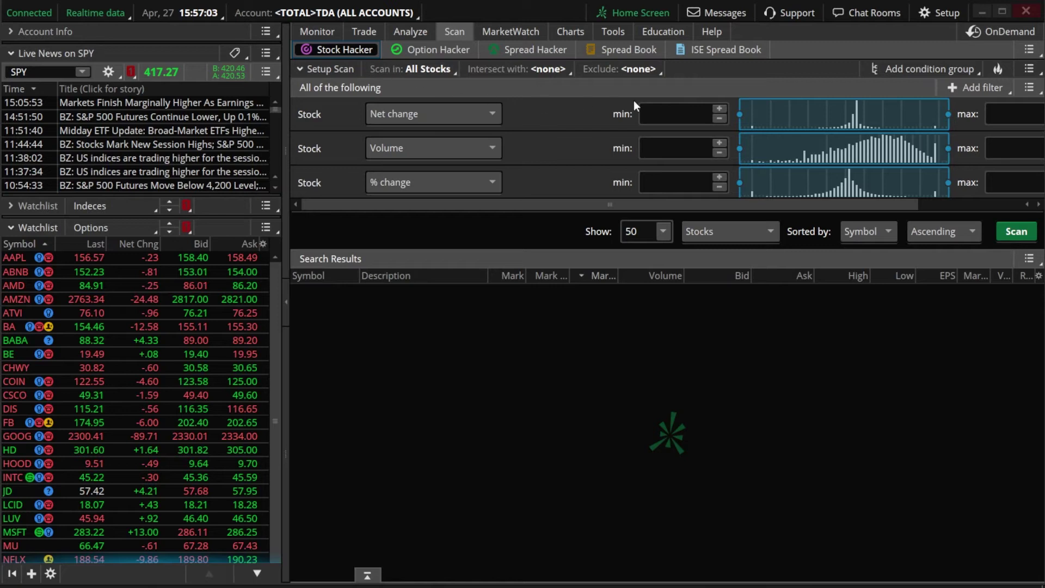
left_click(991, 87)
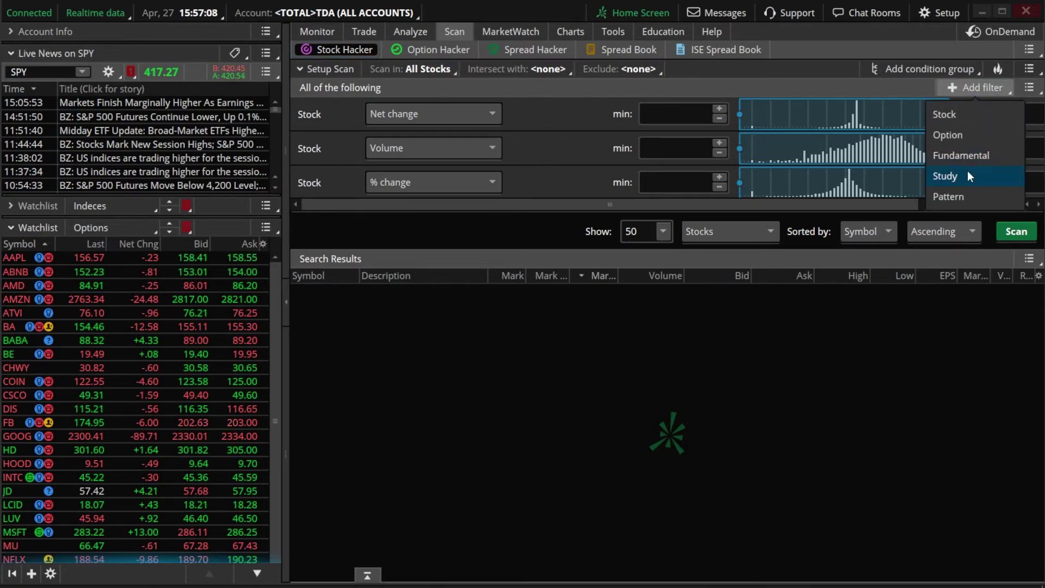
left_click(967, 173)
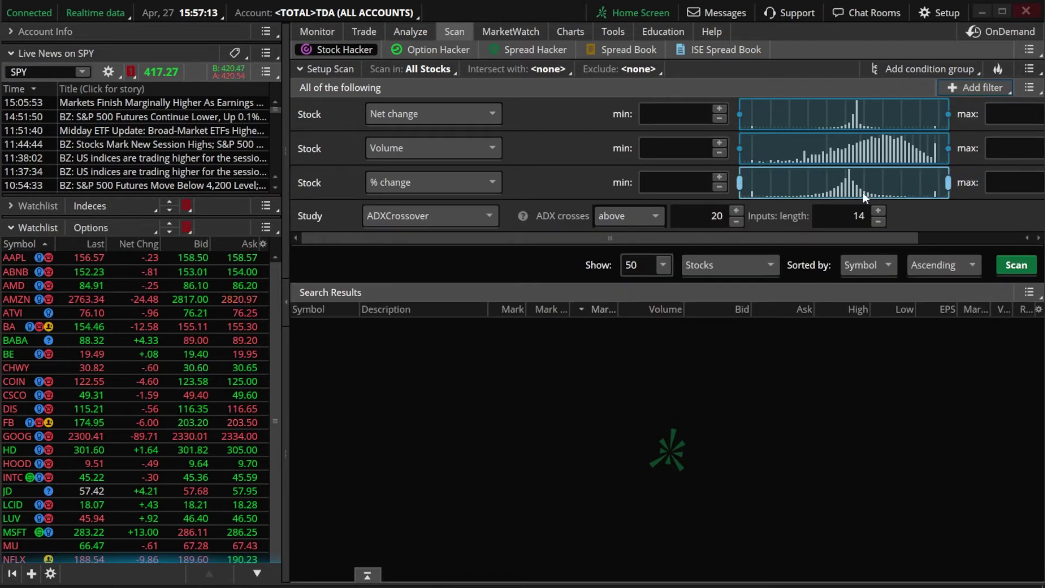
Step: Make the study filter a custom one and delete its default ADXCrossover condition
left_click(490, 215)
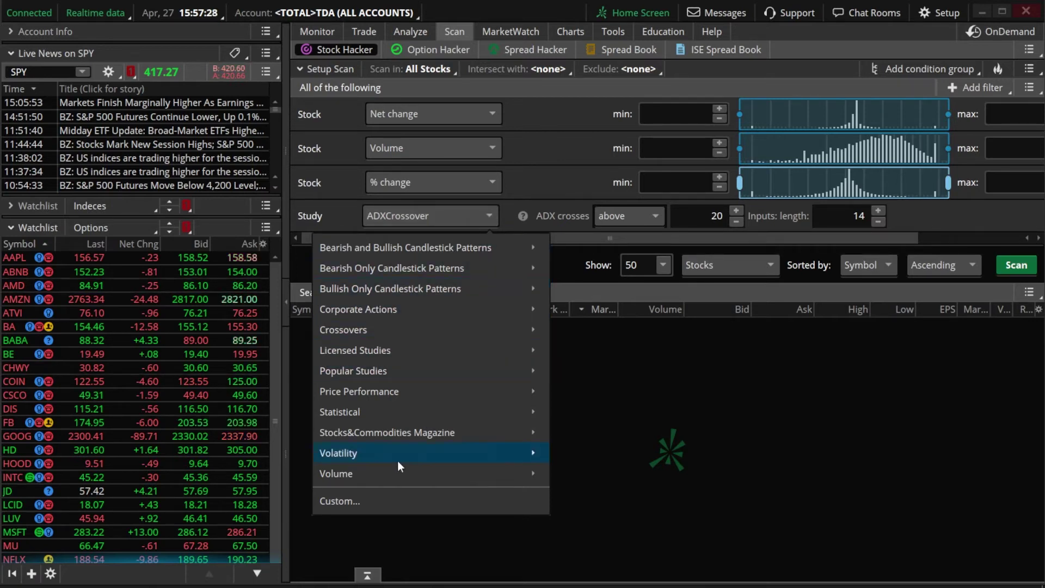
left_click(378, 499)
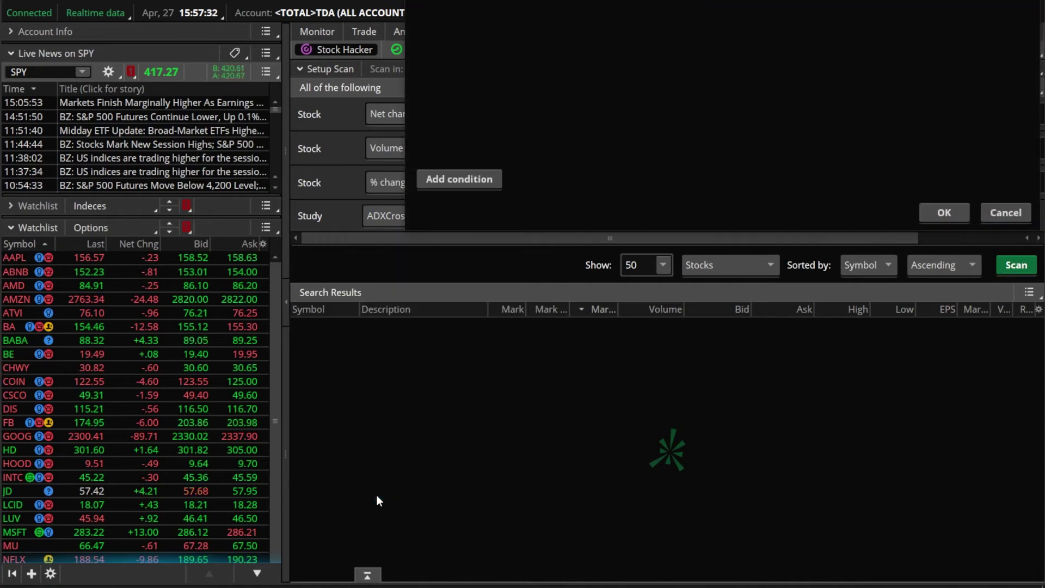
left_click_drag(909, 0, 749, 58)
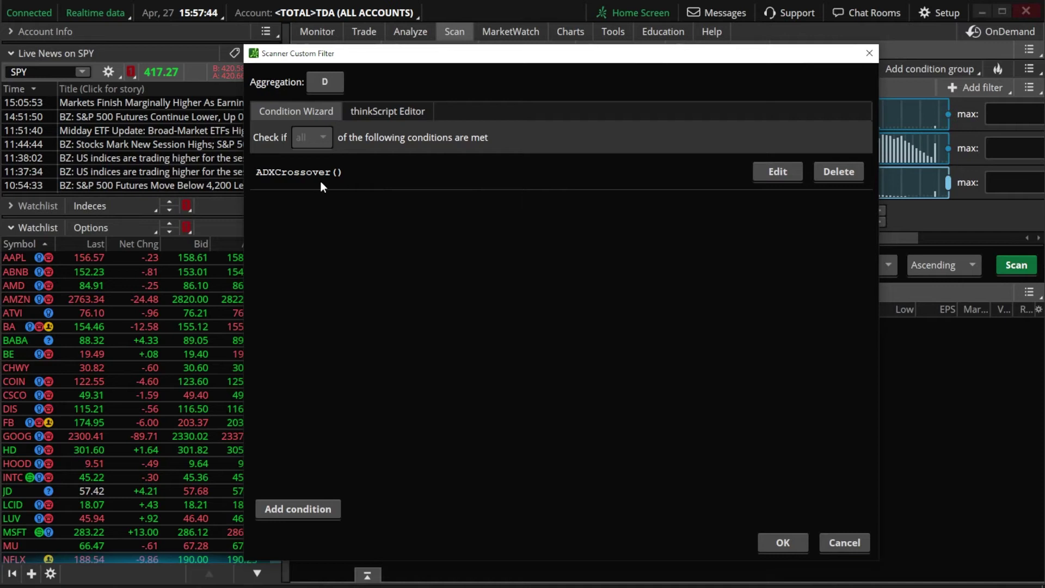
left_click(837, 175)
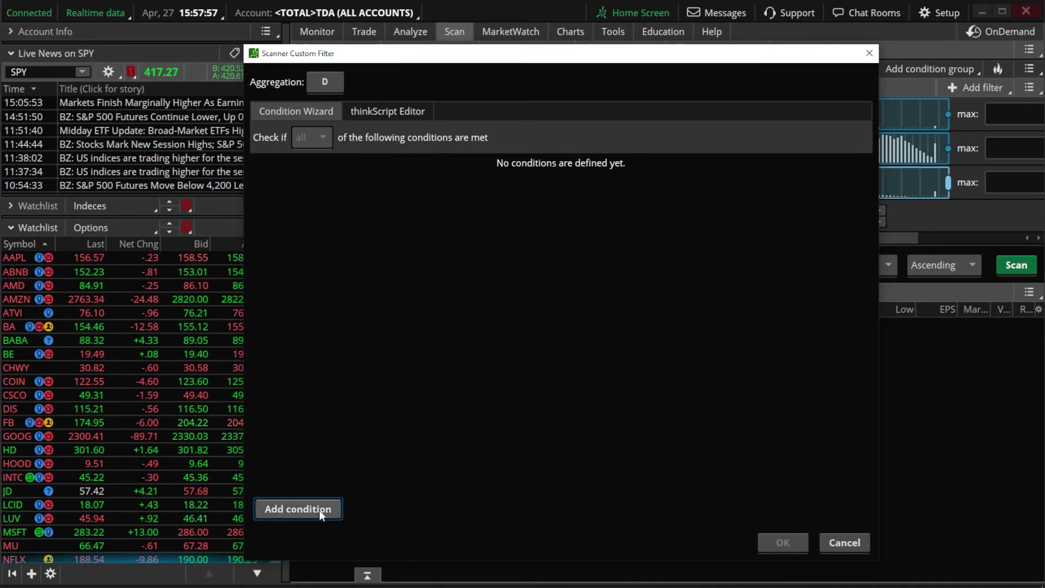
Step: Add a condition to the custom filter based on the MACD study
left_click(297, 508)
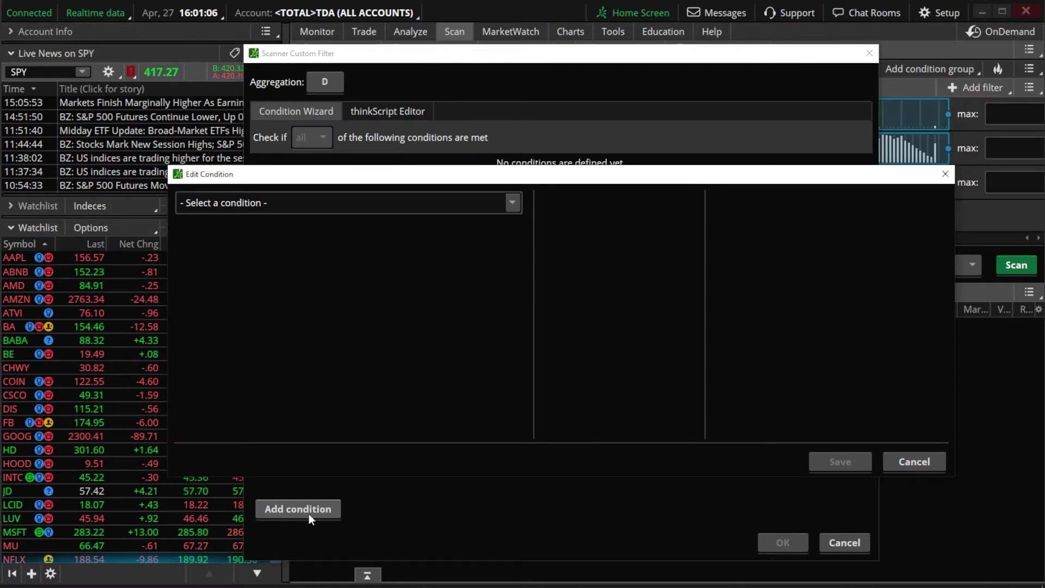
left_click(518, 204)
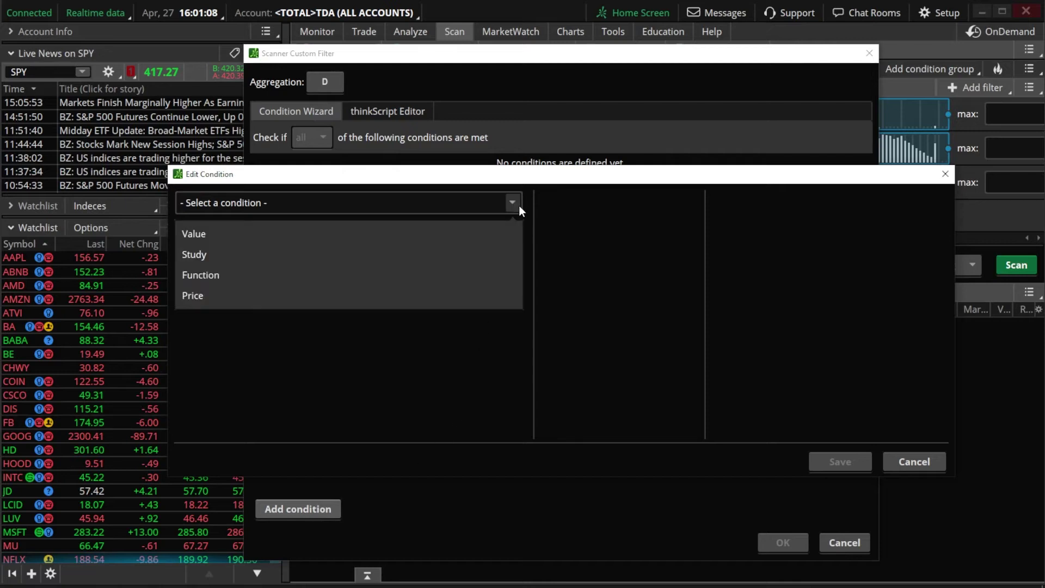
left_click(258, 249)
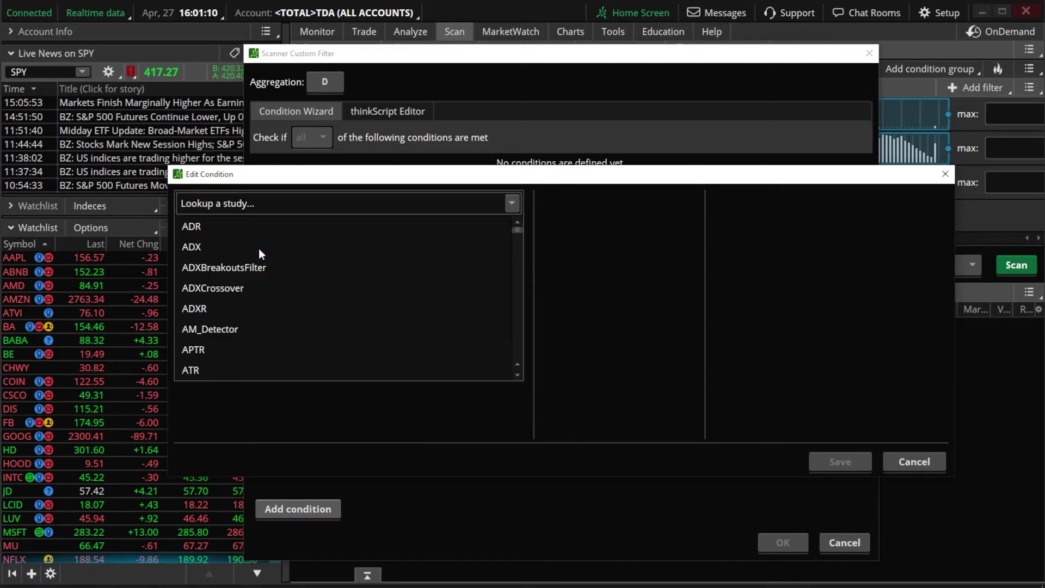
left_click(251, 206)
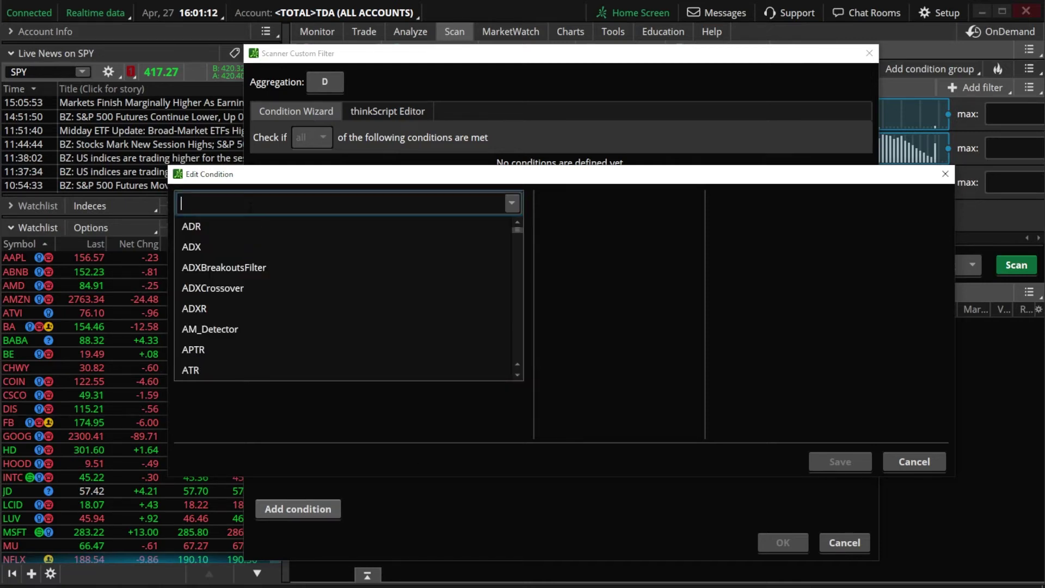
type("macd")
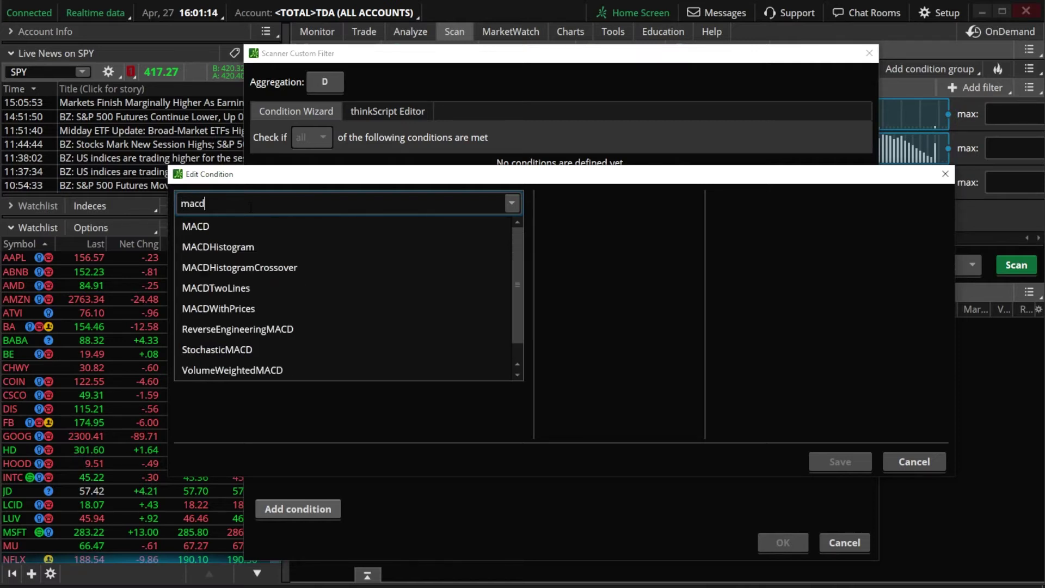
left_click(237, 230)
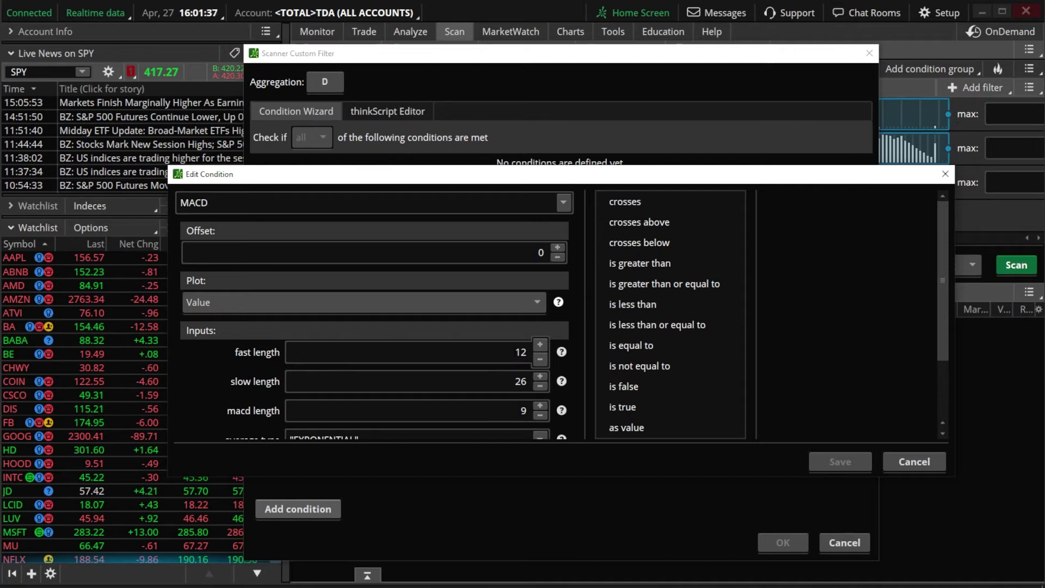
Step: Set the condition to MACD Value crosses above the Avg plot of a second MACD study
left_click(644, 223)
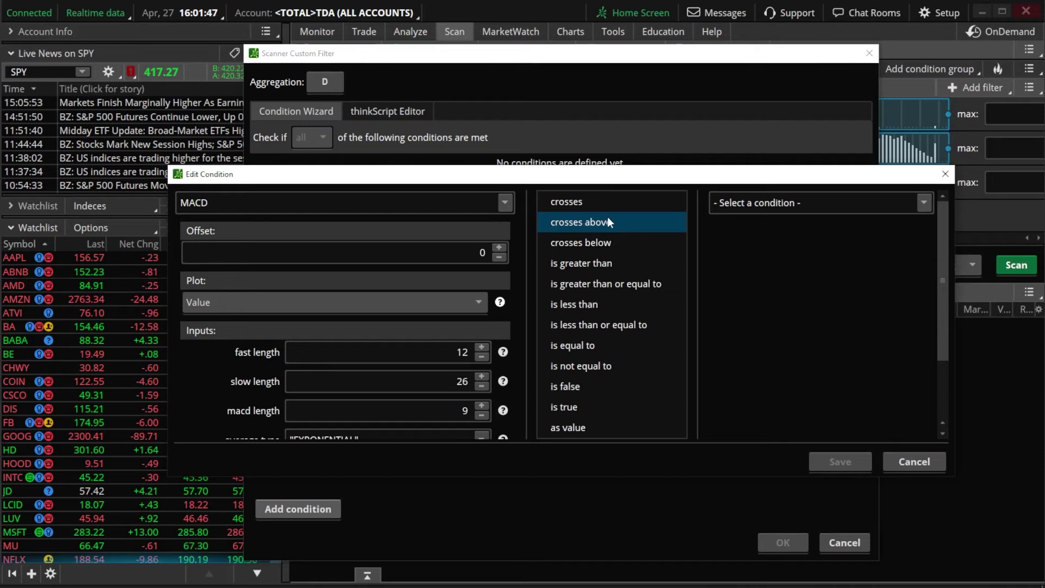
left_click(929, 200)
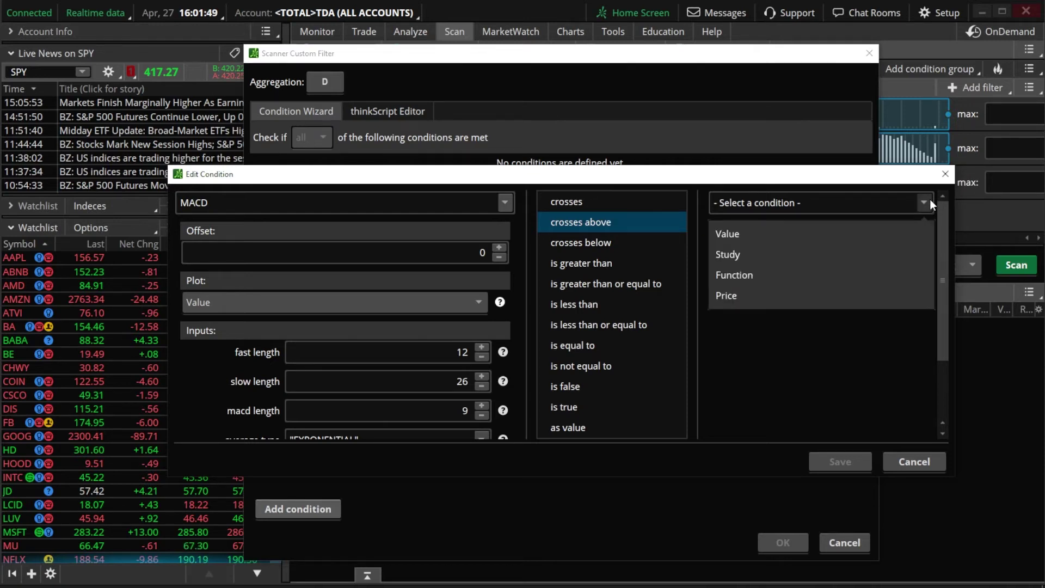
left_click(786, 249)
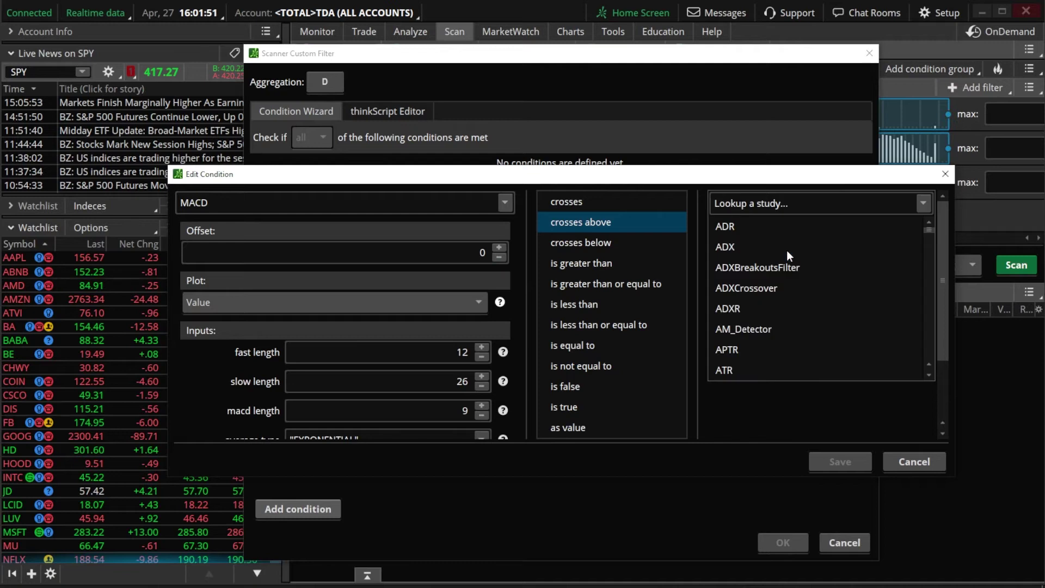
left_click(773, 205)
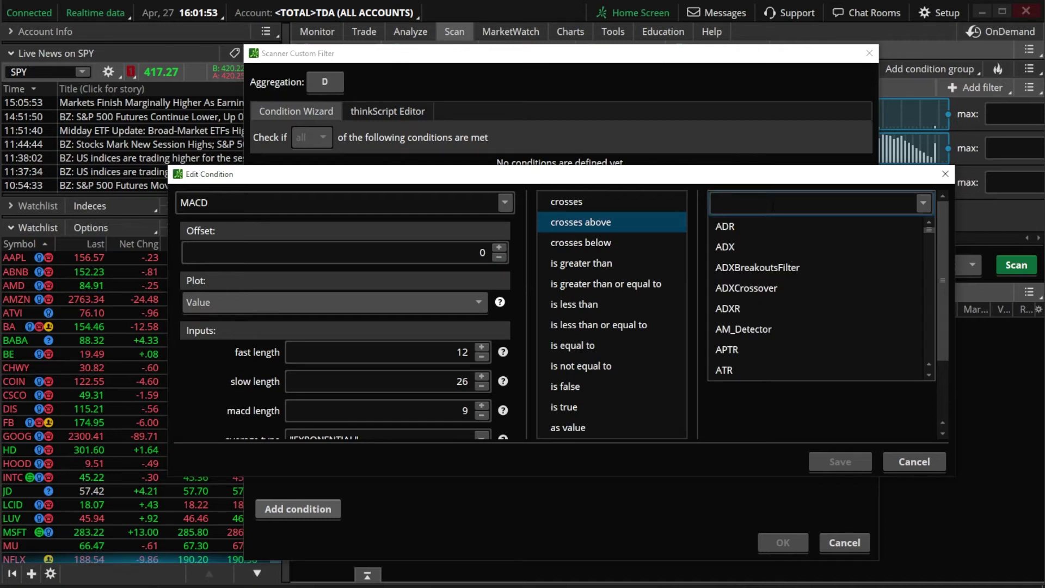
type("macd")
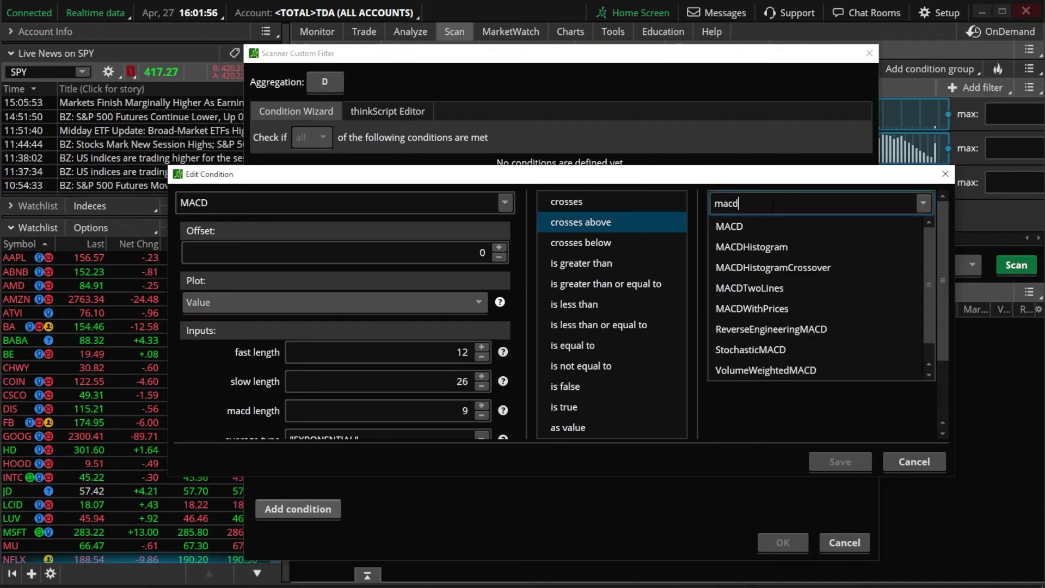
left_click(743, 224)
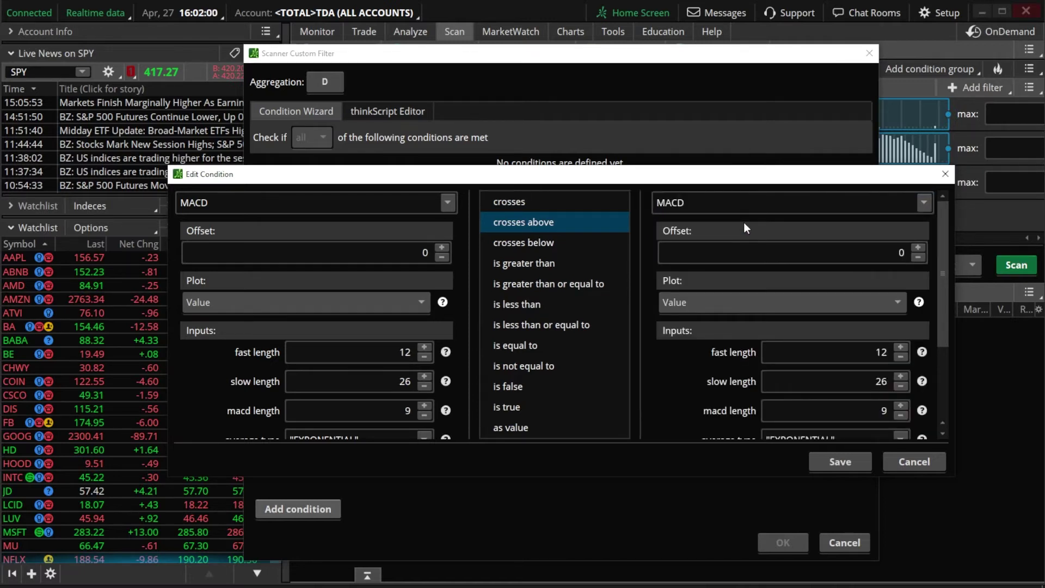
left_click(739, 302)
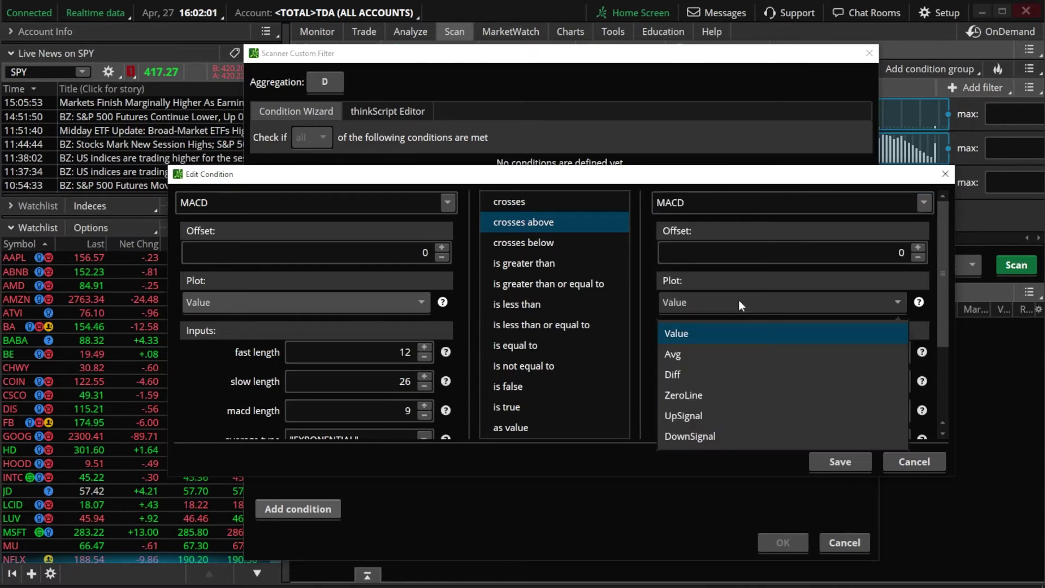
left_click(721, 354)
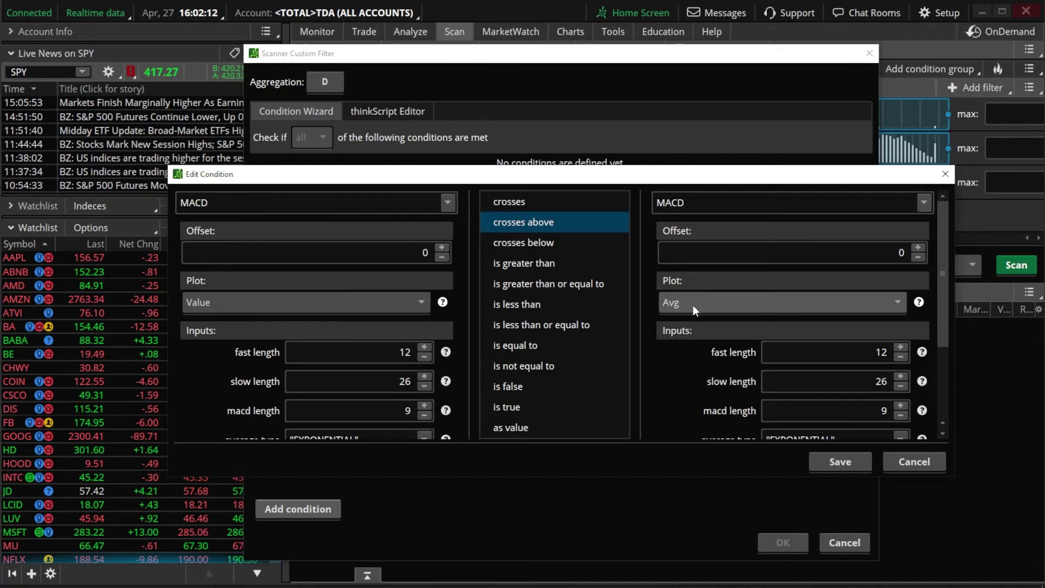
Step: Keep the crossover condition limited to within 1 bar and save it
scroll(706, 366, "down", 3)
left_click(885, 419)
double_click(891, 417)
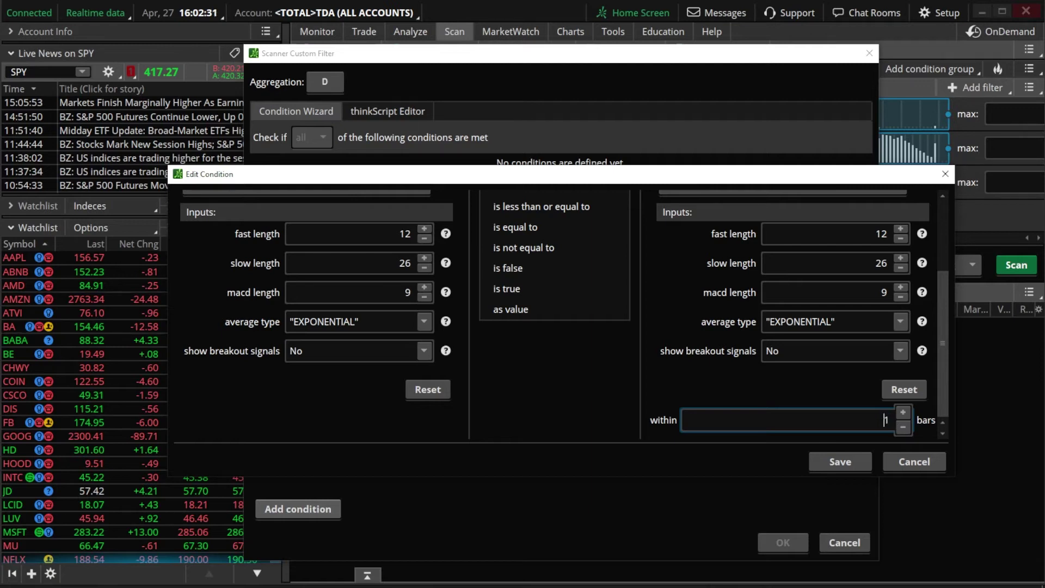
double_click(894, 426)
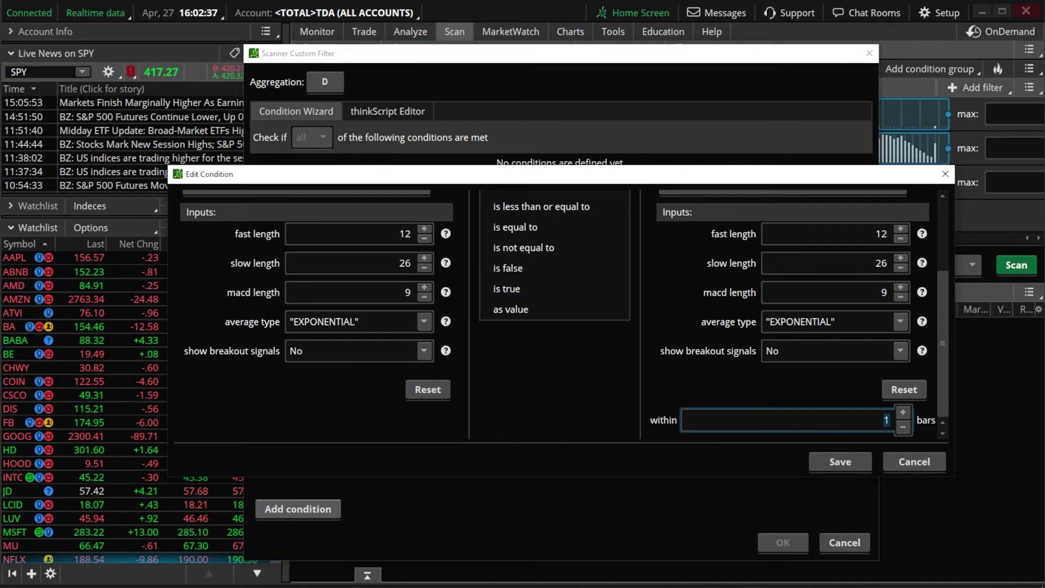
left_click(841, 459)
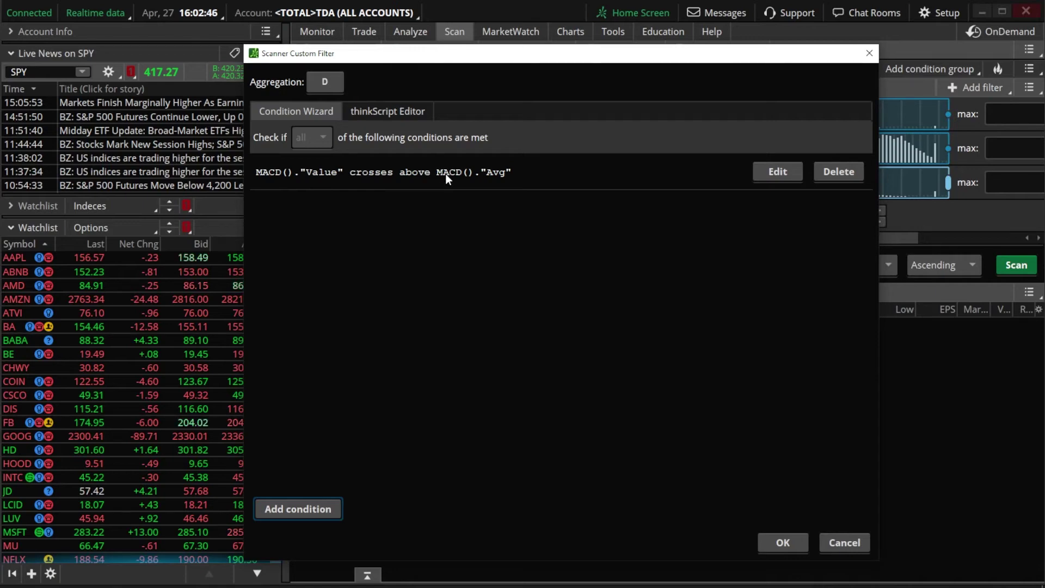
Step: Accept the custom MACD filter and run the stock scan
left_click(779, 541)
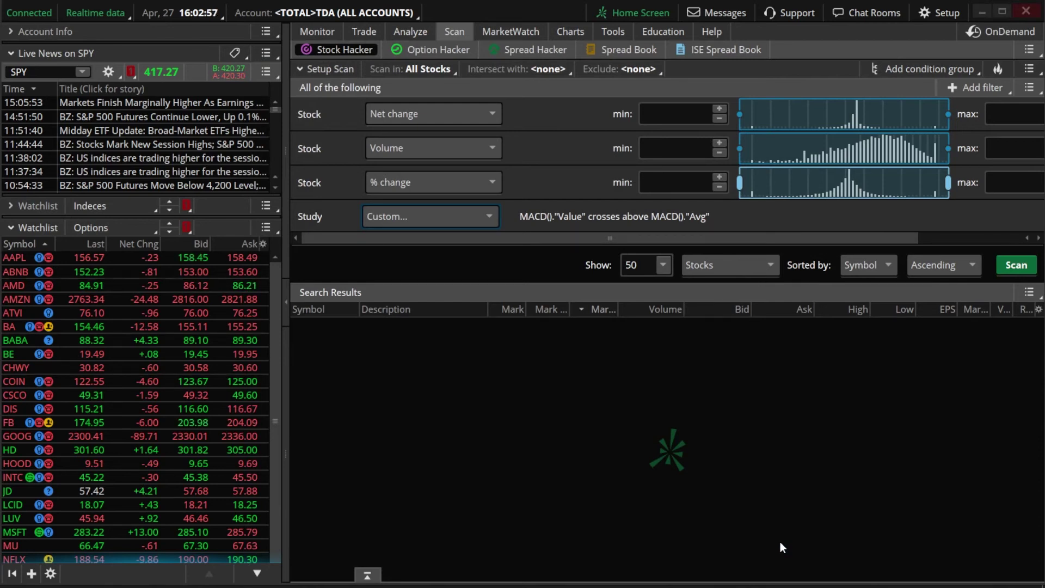
left_click(1009, 268)
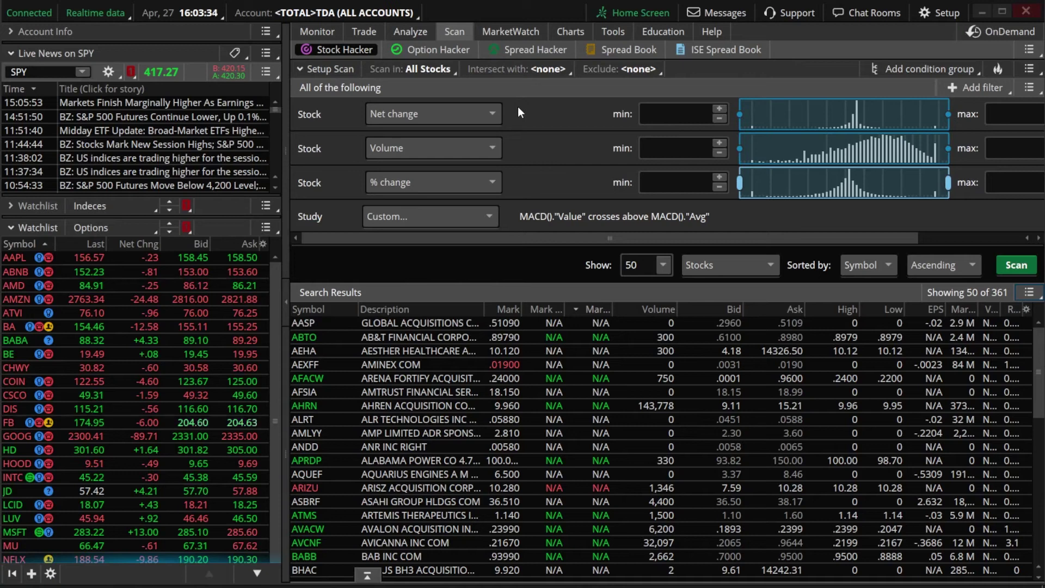
Step: Change the Net change filter to Last with a minimum of 10, and set the Volume minimum to 100,000
left_click(479, 107)
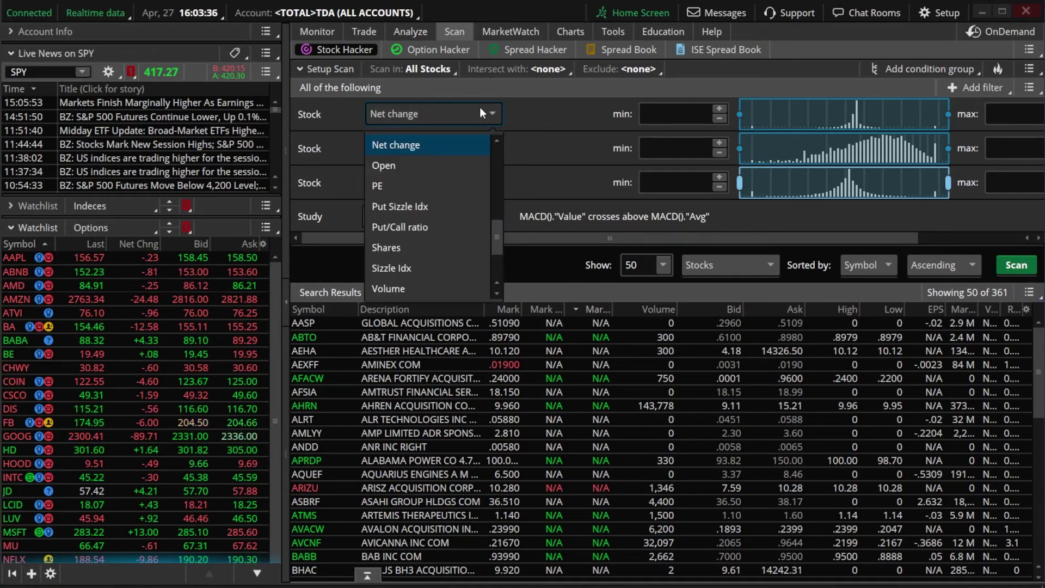
scroll(394, 220, "up", 3)
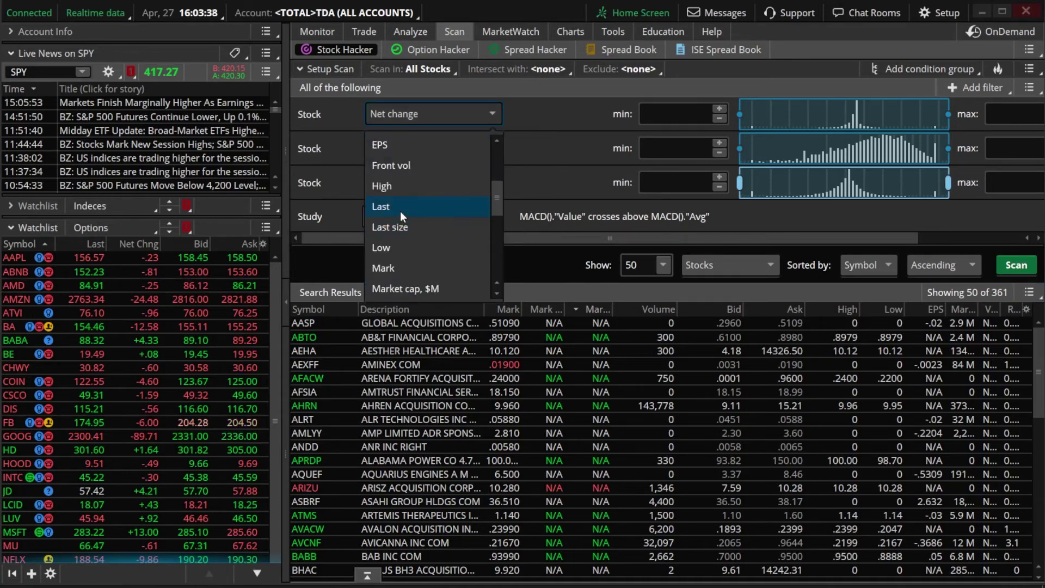
left_click(400, 211)
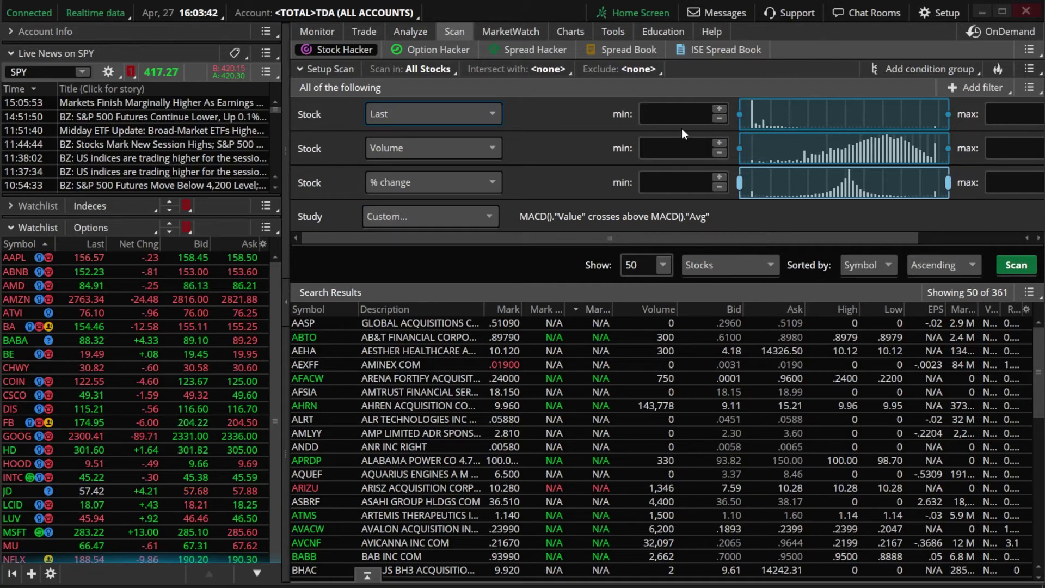
left_click(707, 111)
type("10")
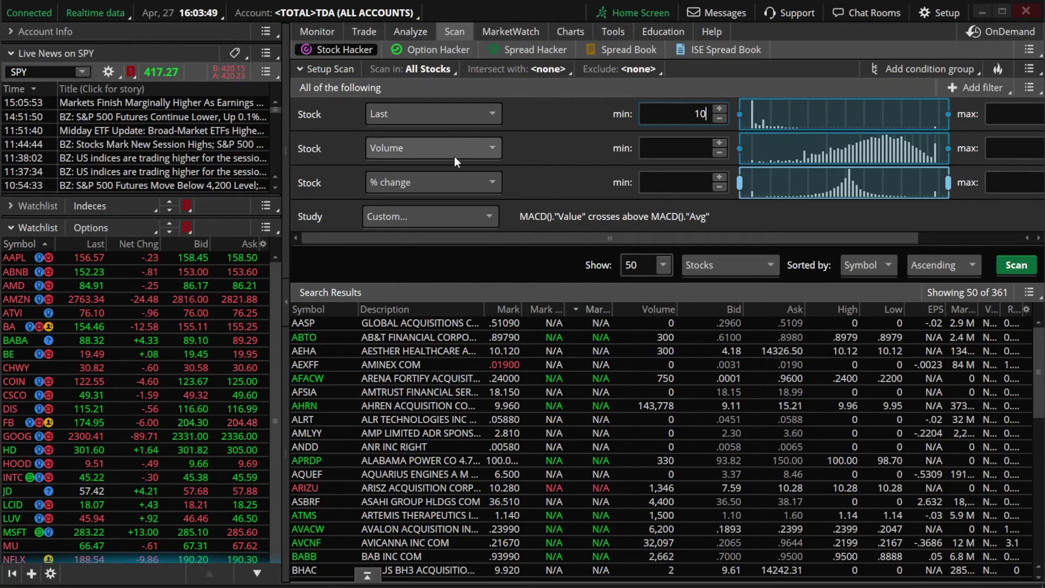
left_click(702, 148)
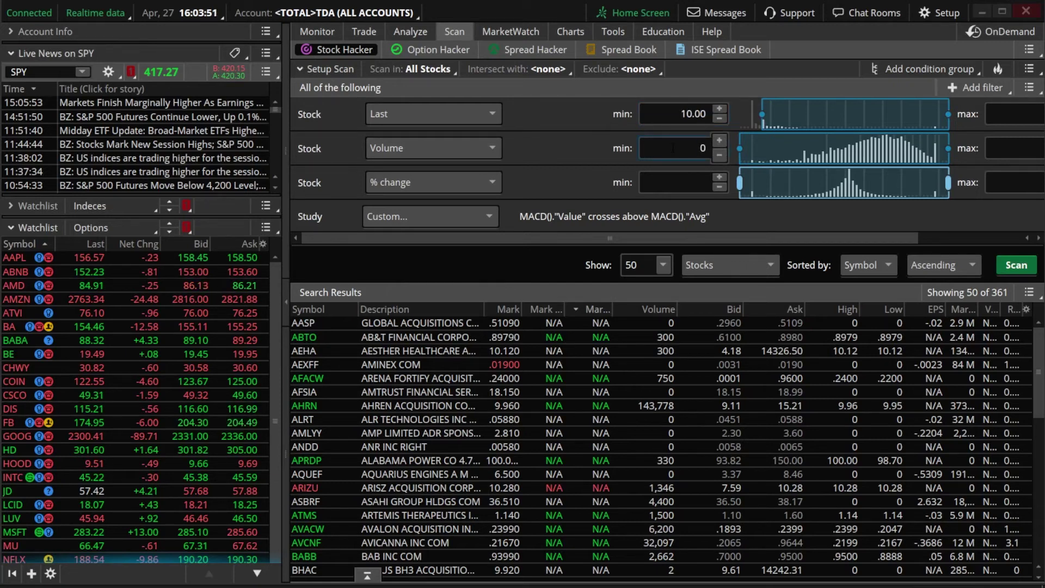
type("100000")
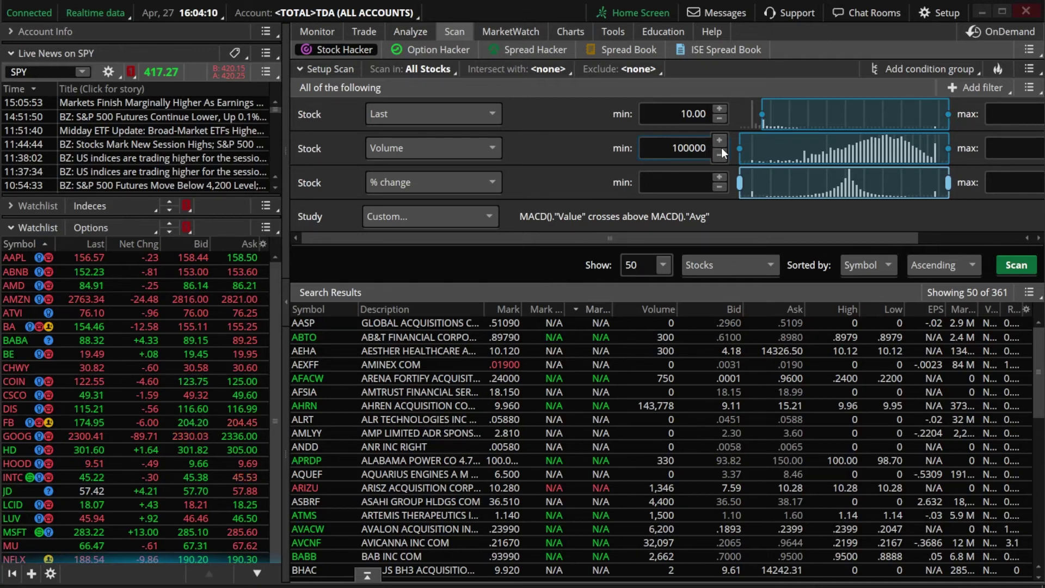
Step: Change the % change filter to Market cap, $M with a minimum of 1,000 M
left_click(494, 183)
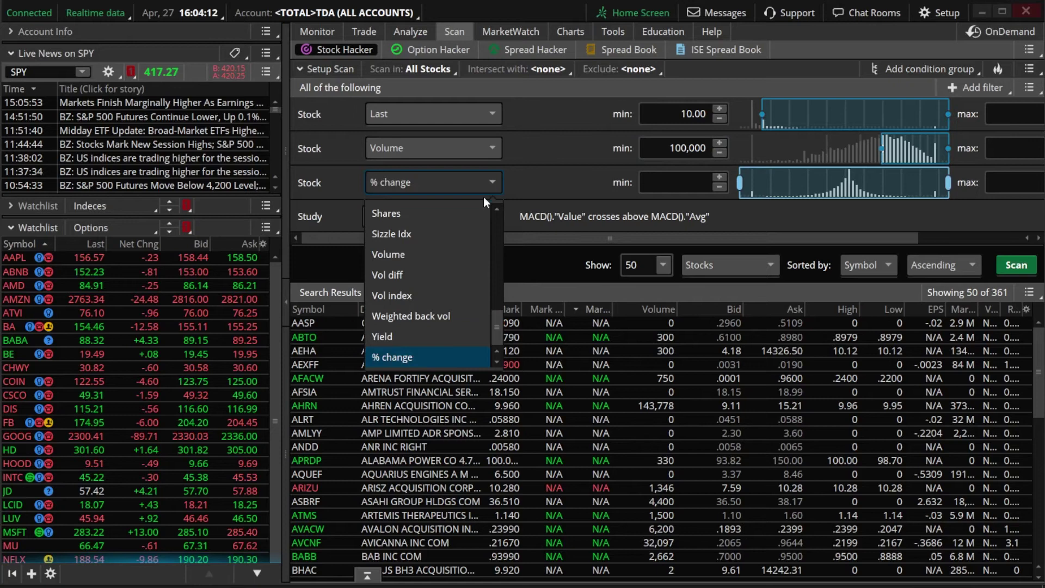
scroll(418, 294, "up", 2)
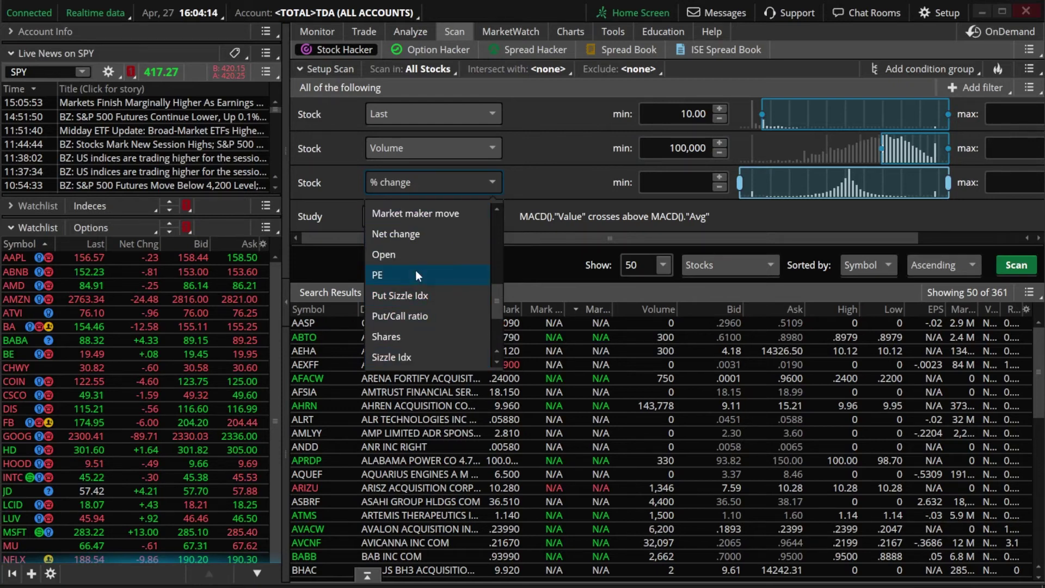
scroll(414, 275, "up", 1)
left_click(430, 260)
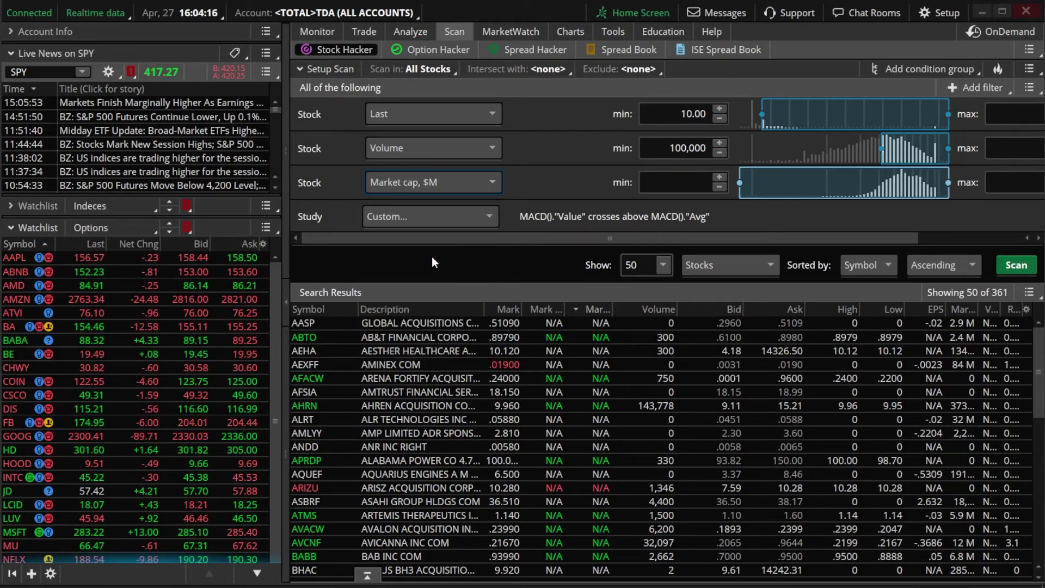
left_click(680, 182)
type("0")
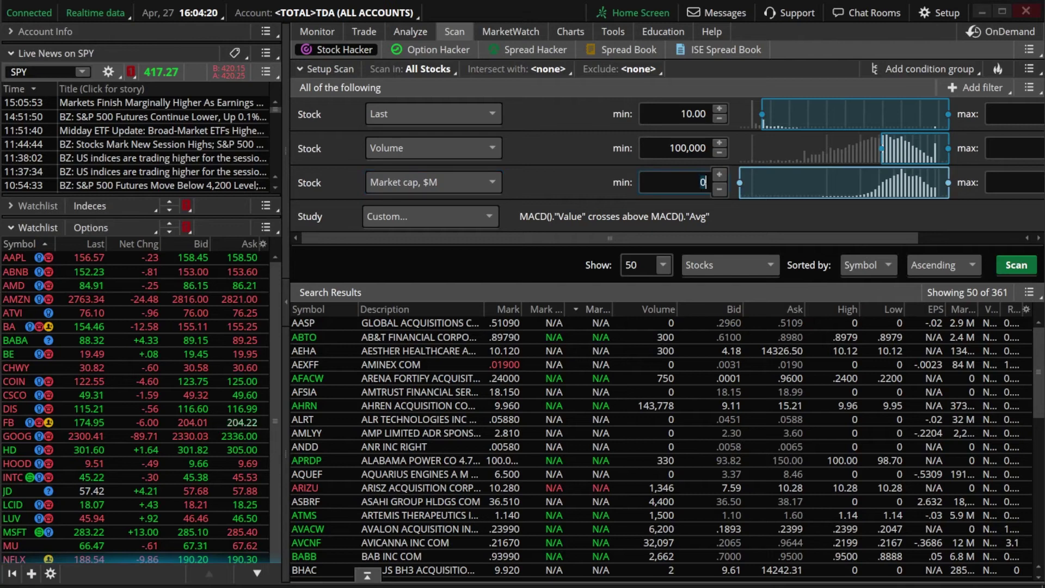
type("1000")
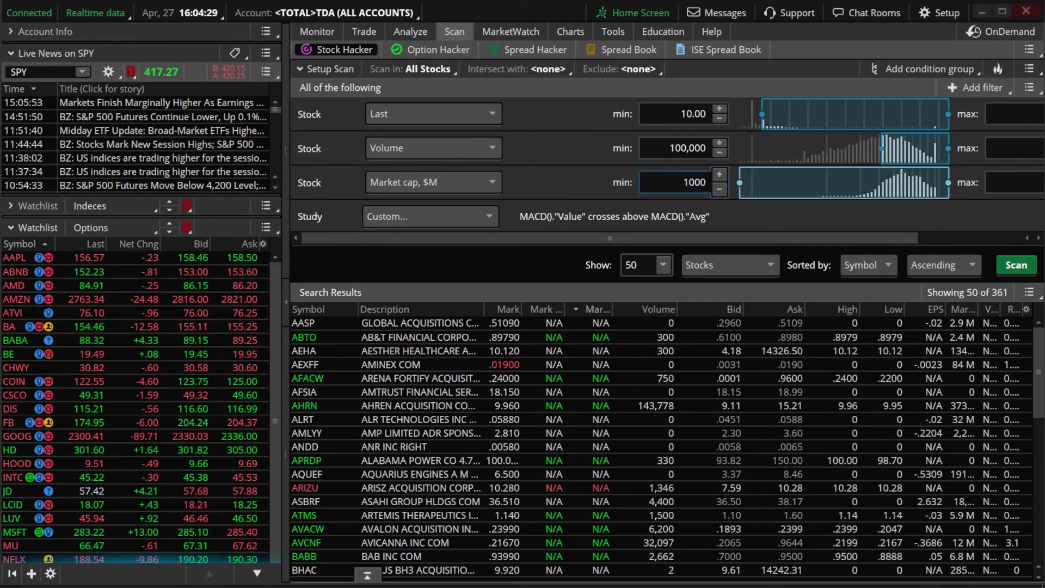
Step: Add an Average_Volume study filter with its default settings and run the scan again
left_click(966, 80)
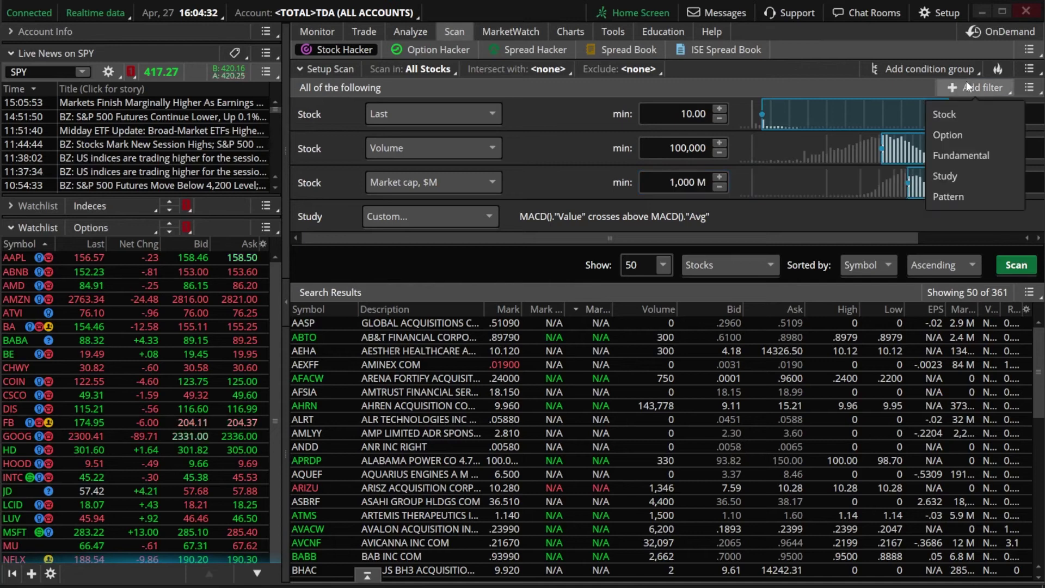
left_click(960, 170)
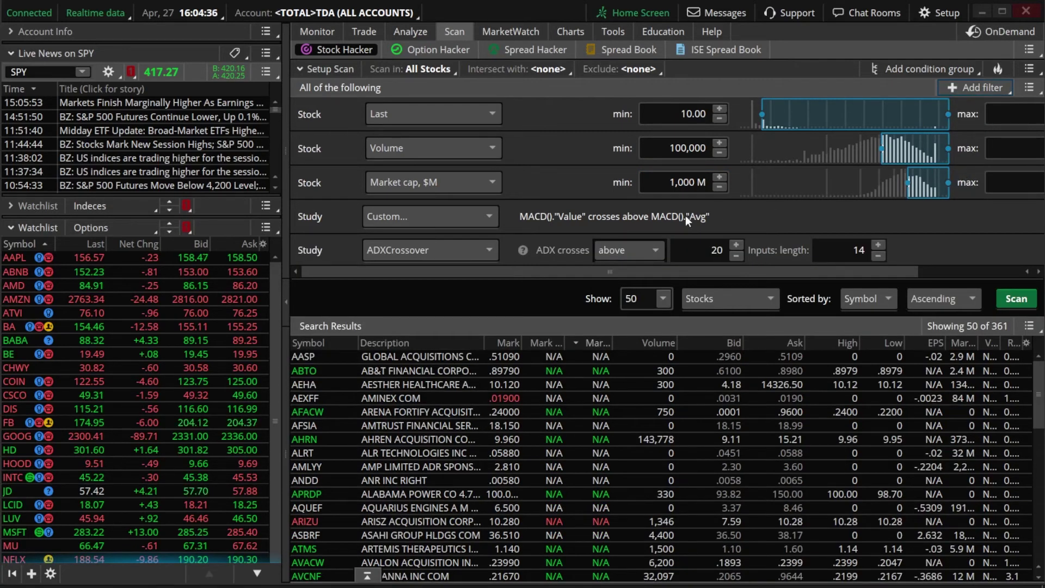
left_click(475, 252)
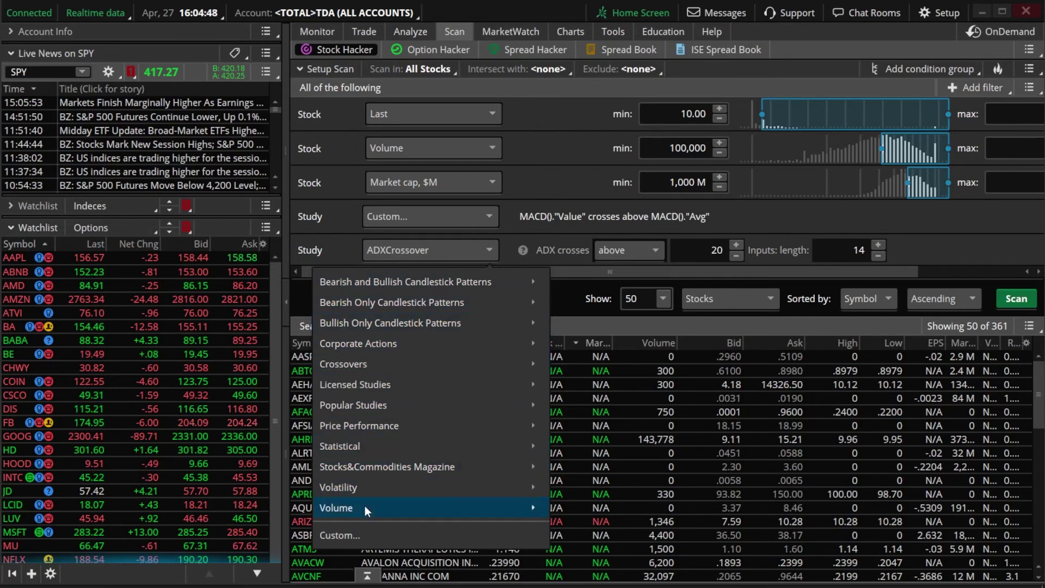
mouse_move(363, 508)
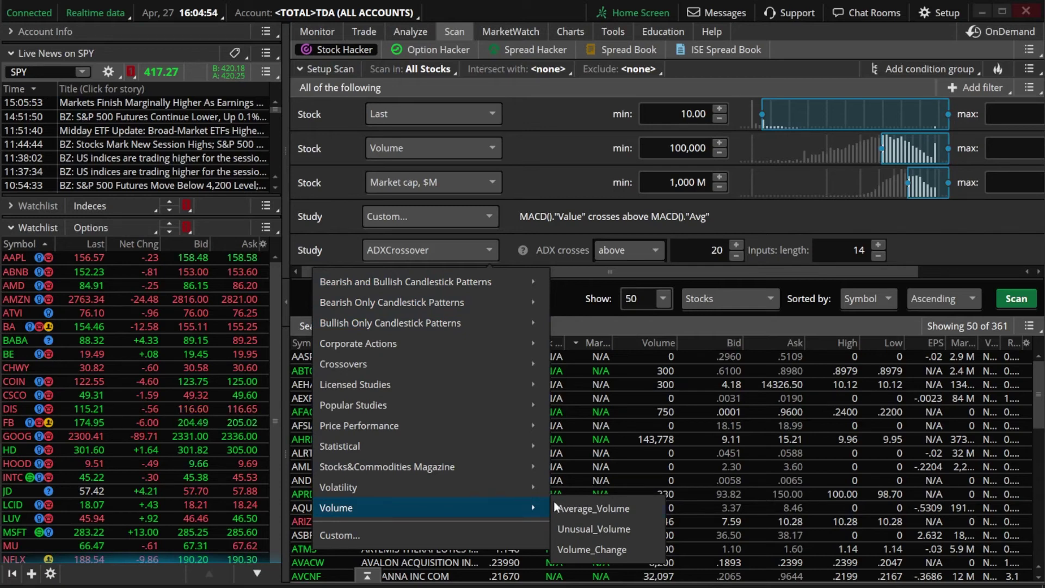
left_click(583, 508)
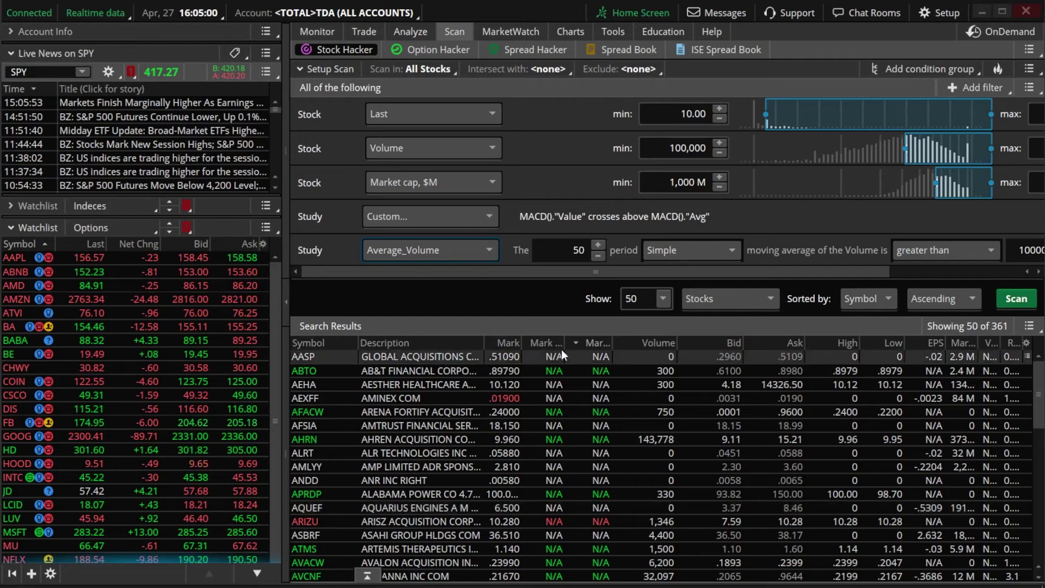
left_click_drag(508, 273, 559, 270)
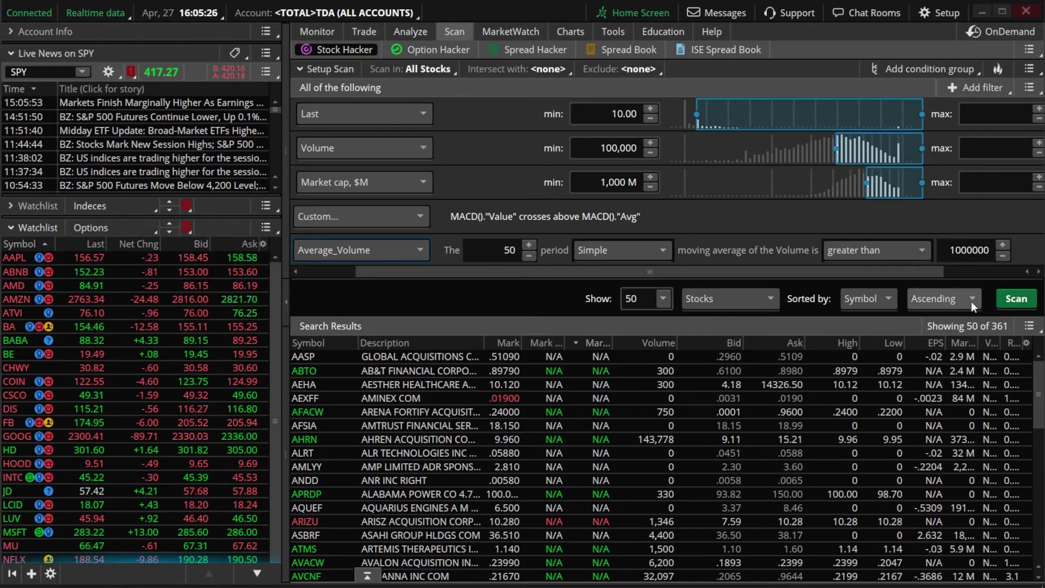
left_click(1026, 302)
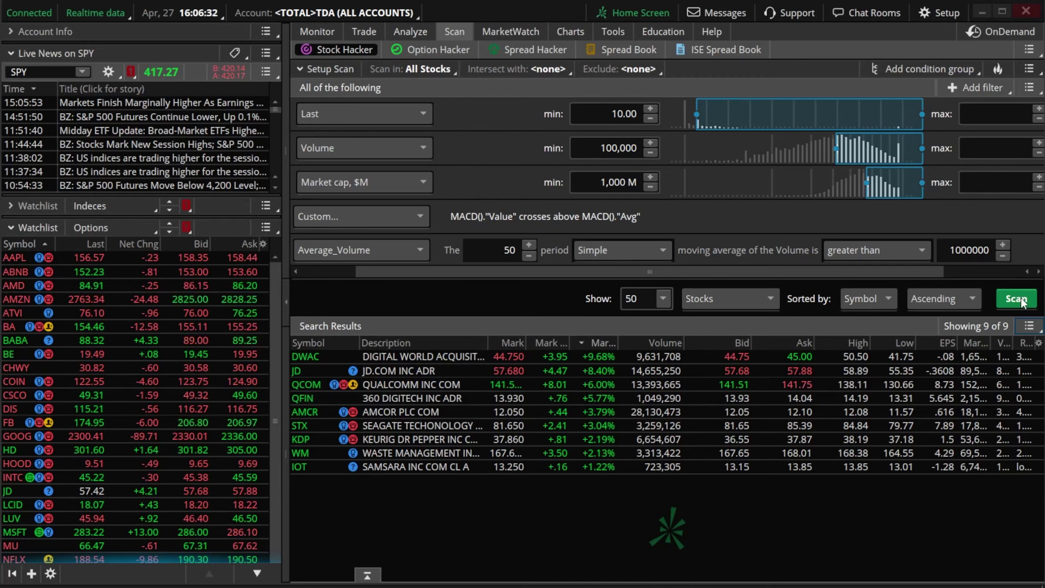
Step: Chart the scan result DWAC and zoom in on its candles from late March through April
left_click(308, 356)
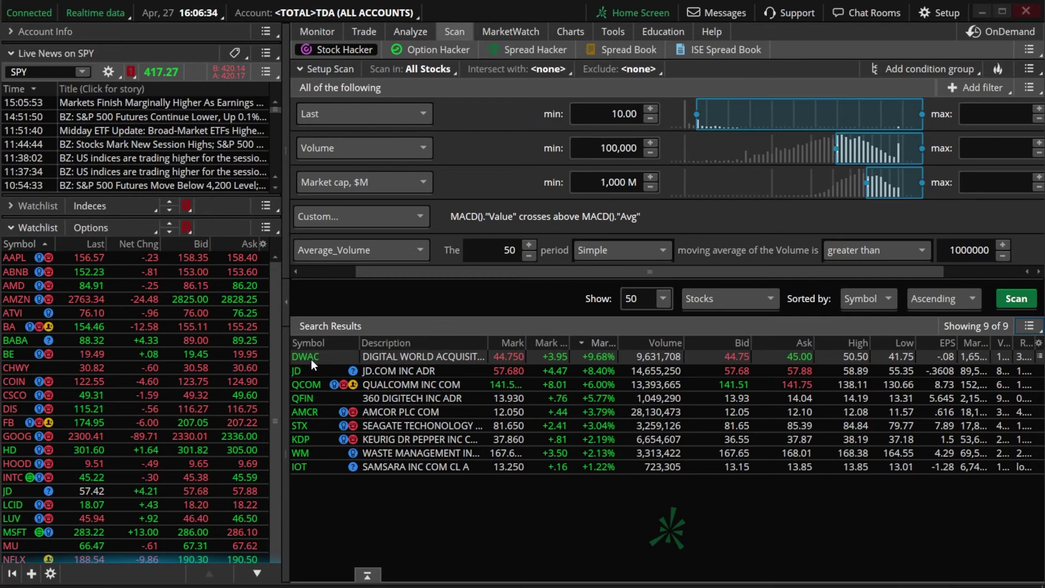
left_click(567, 26)
type("DWAC")
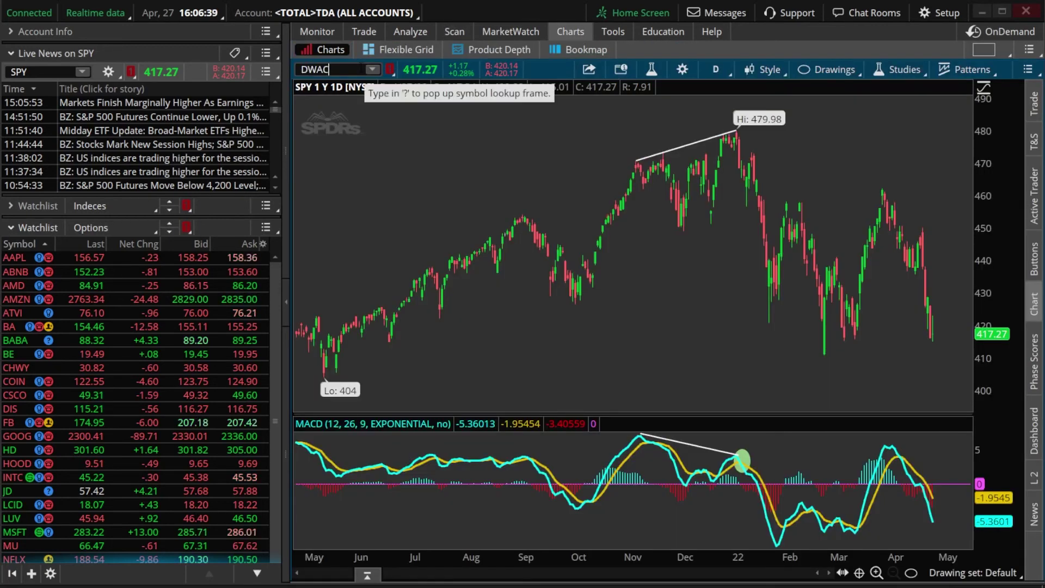
key("Return")
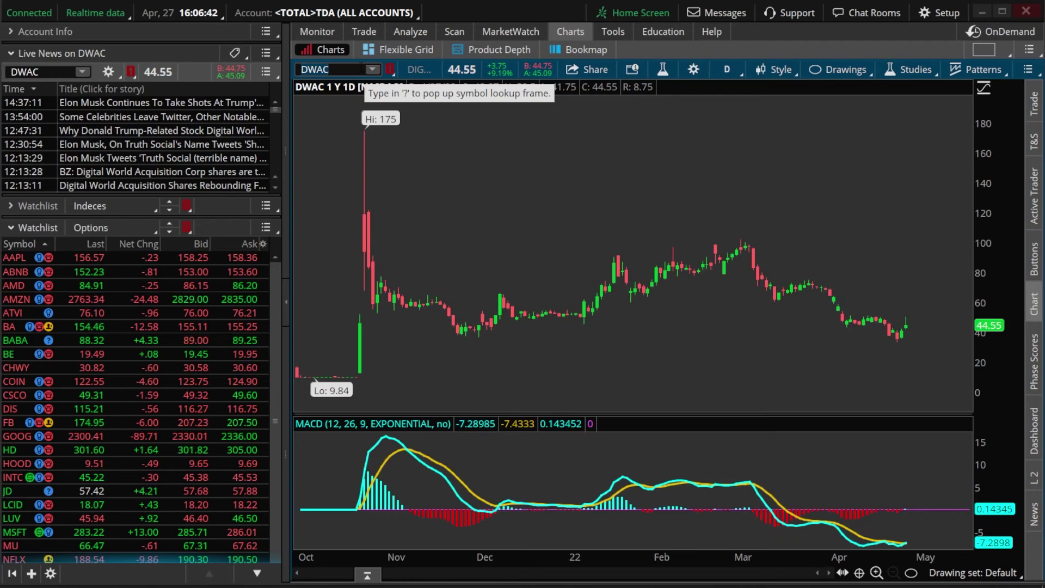
left_click_drag(842, 207, 870, 223)
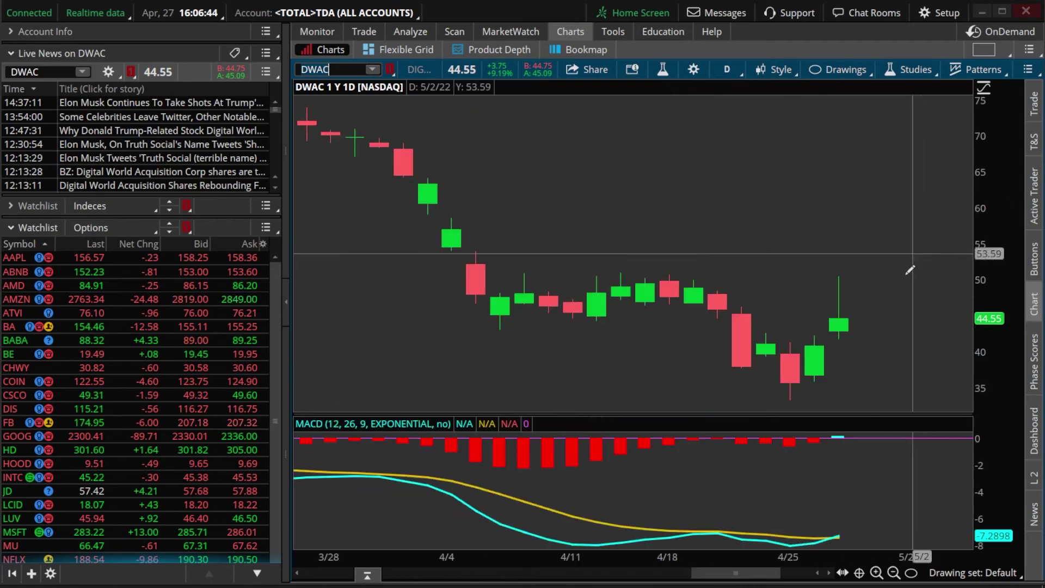
Step: Circle the latest MACD line crossover on the DWAC chart and return to the stock scan results
left_click(832, 537)
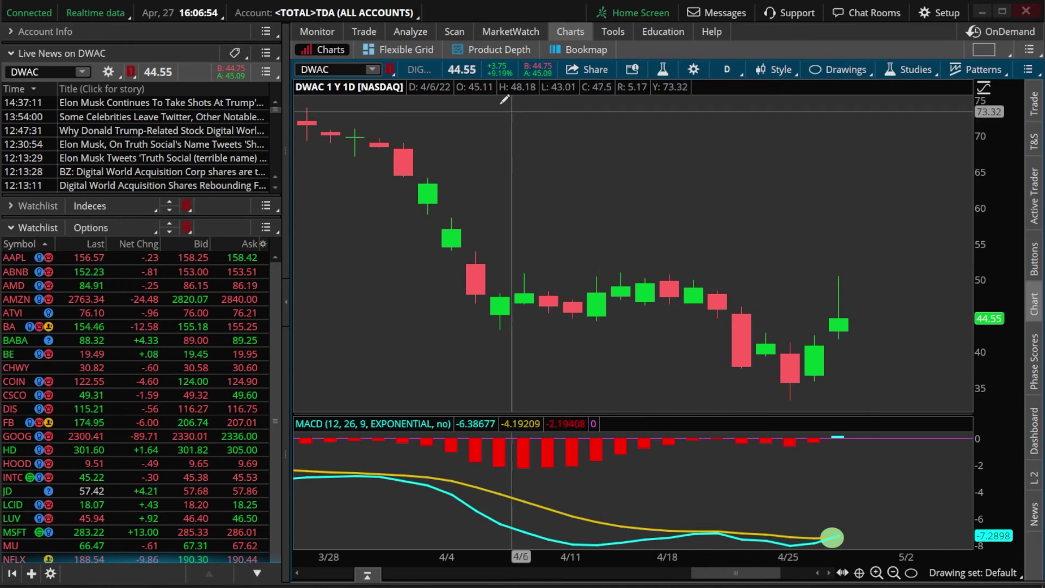
left_click(462, 28)
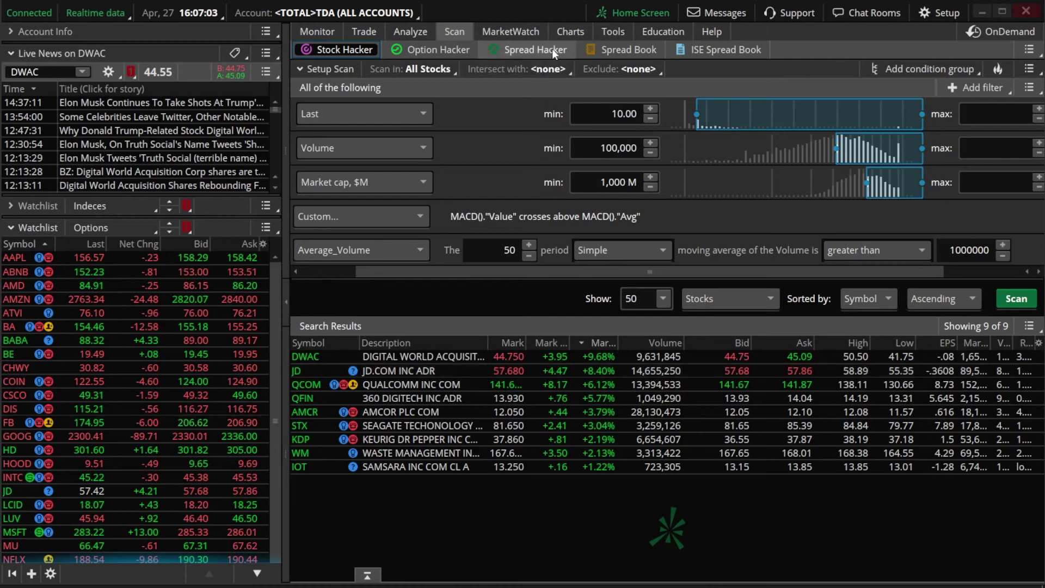
Step: Chart the scan result JD, zoom in on its candles from mid-March through April, and circle the latest MACD crossover
left_click(563, 34)
left_click(329, 69)
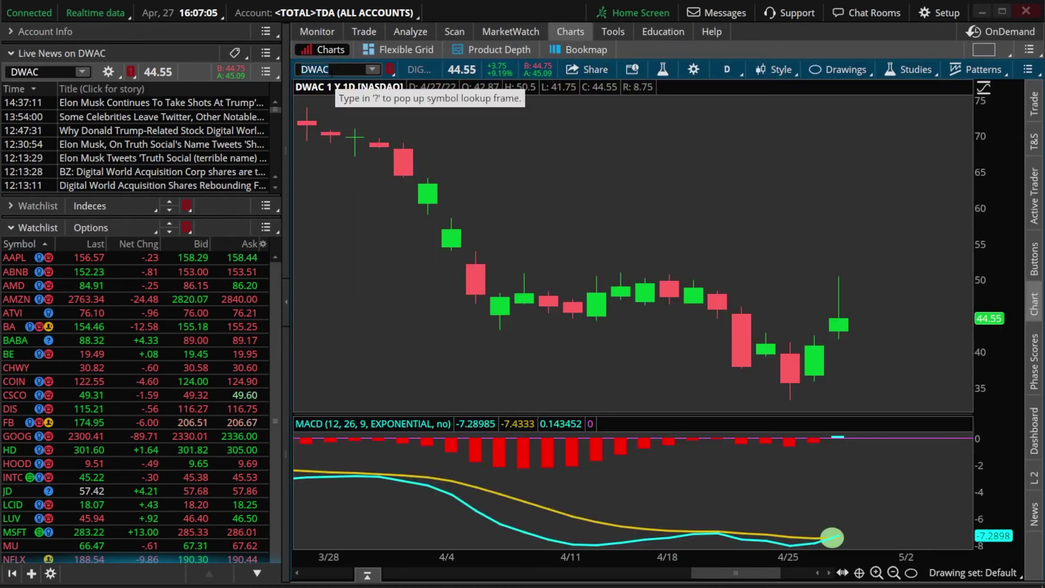
type("JD")
key("Return")
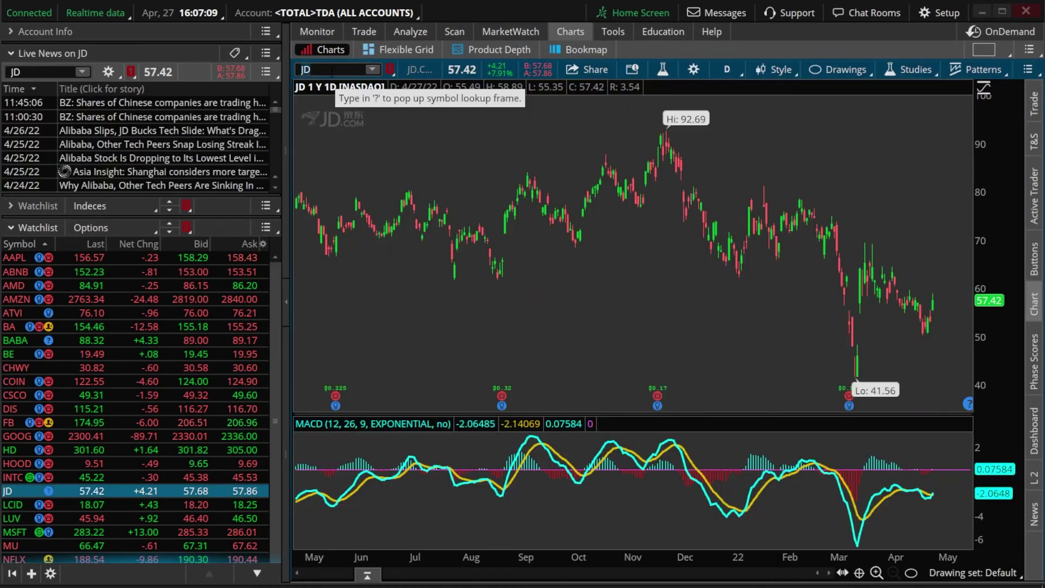
left_click_drag(855, 198, 962, 215)
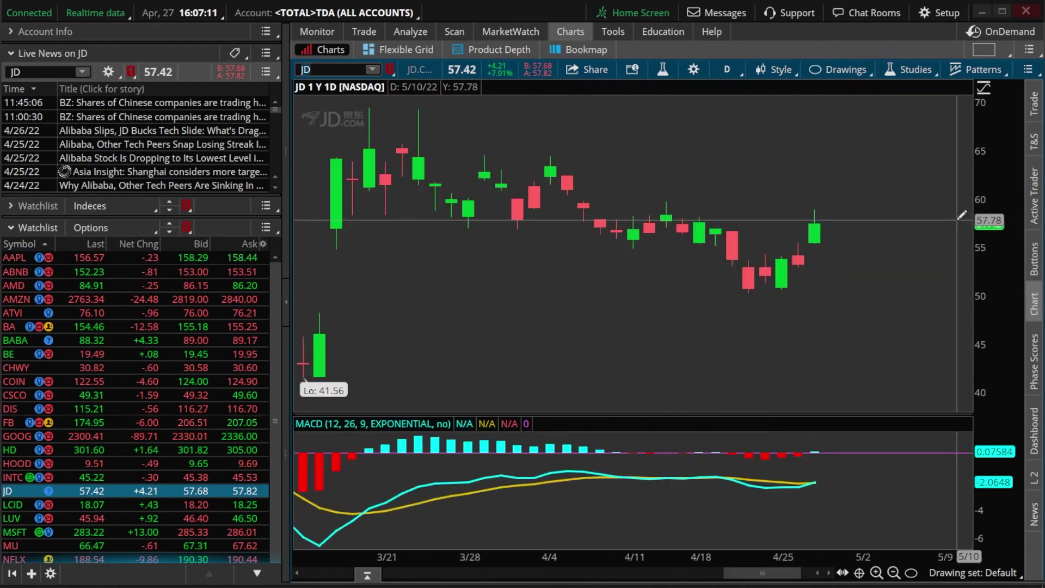
left_click(806, 468)
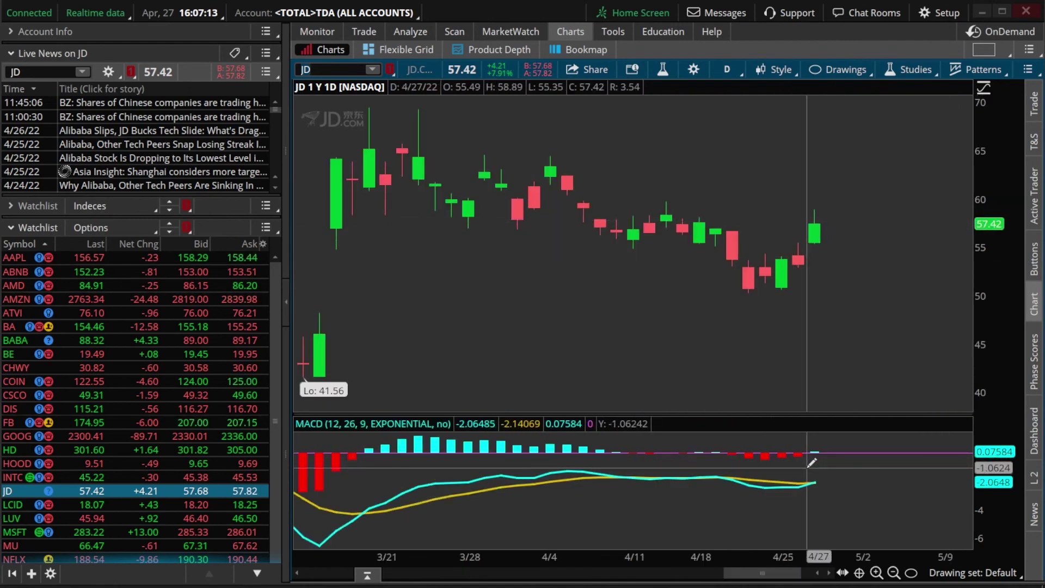
left_click(832, 491)
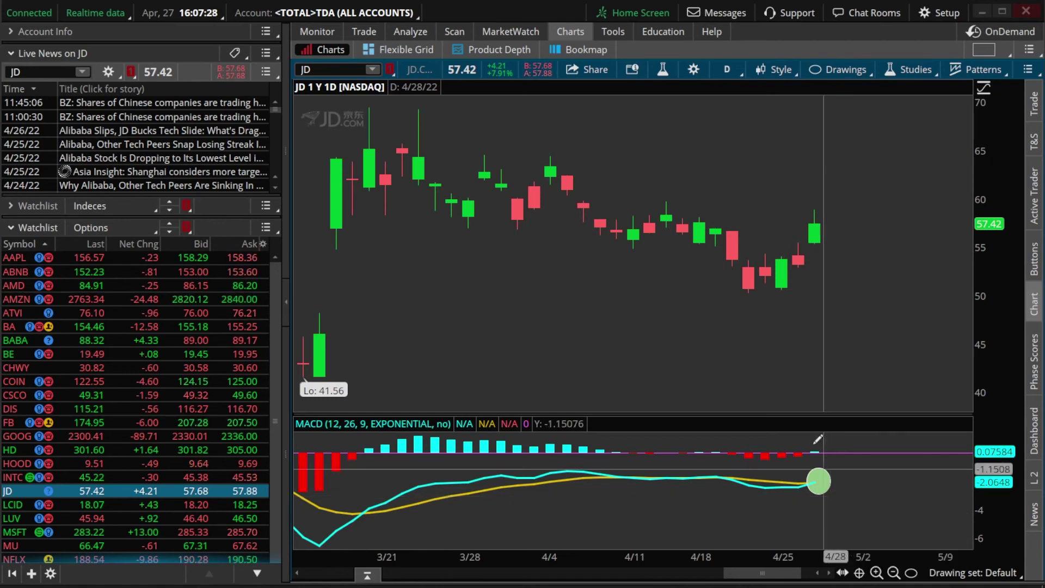
Step: Save the current stock scan query as MACD CROSSOVER
left_click(449, 32)
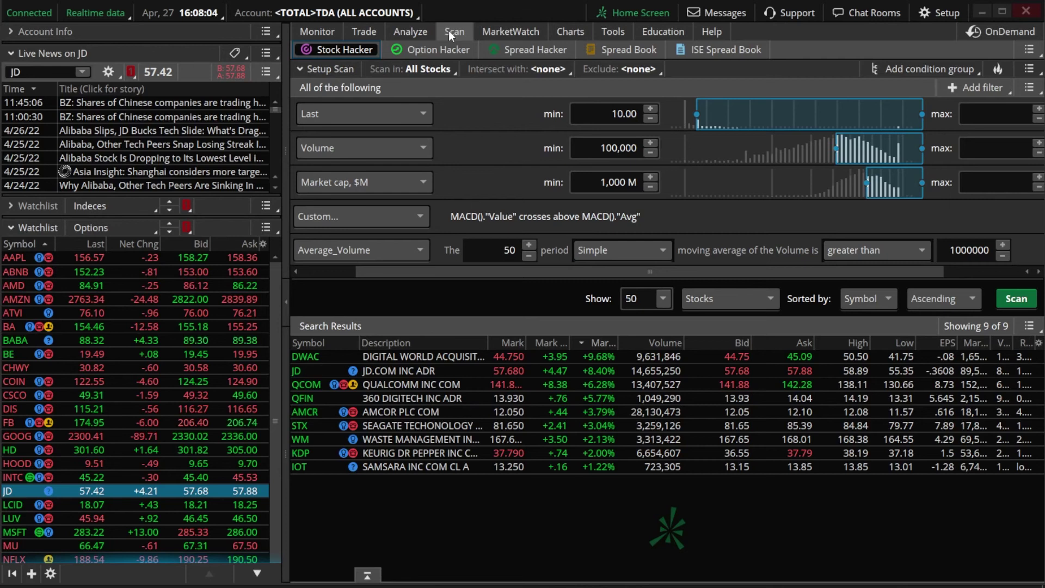
left_click(1029, 70)
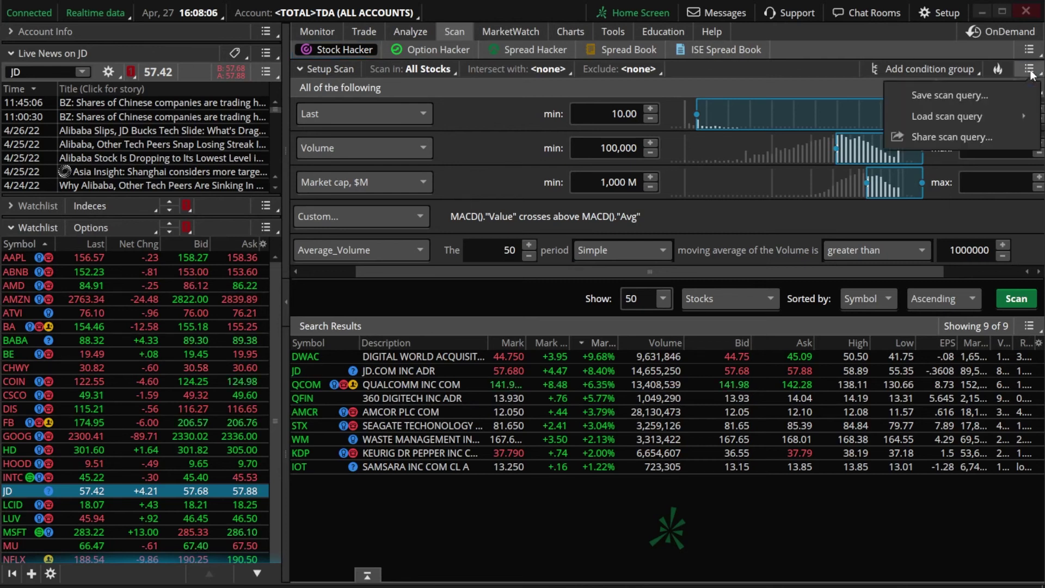
left_click(971, 96)
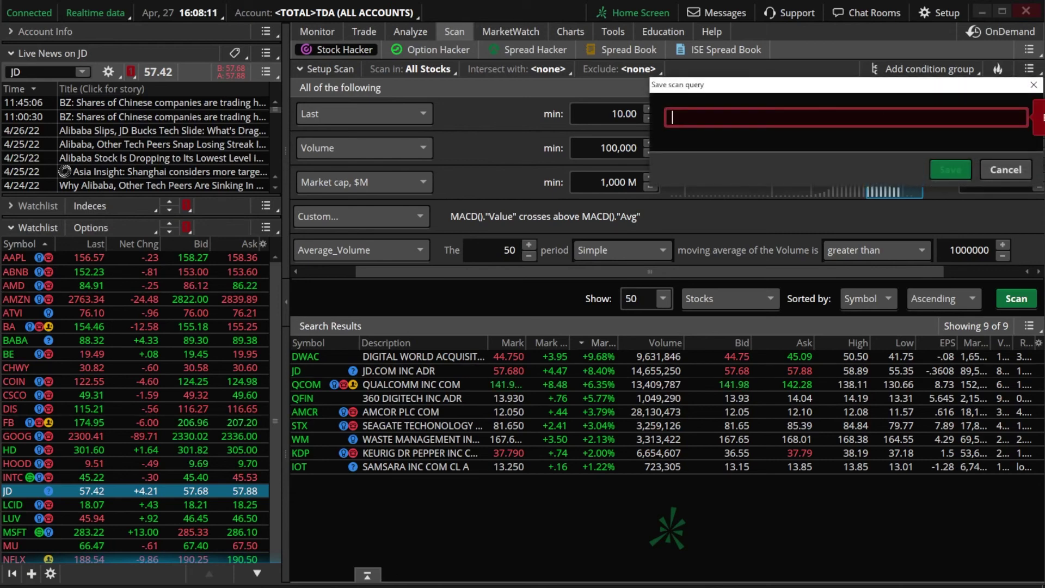
type("MAC")
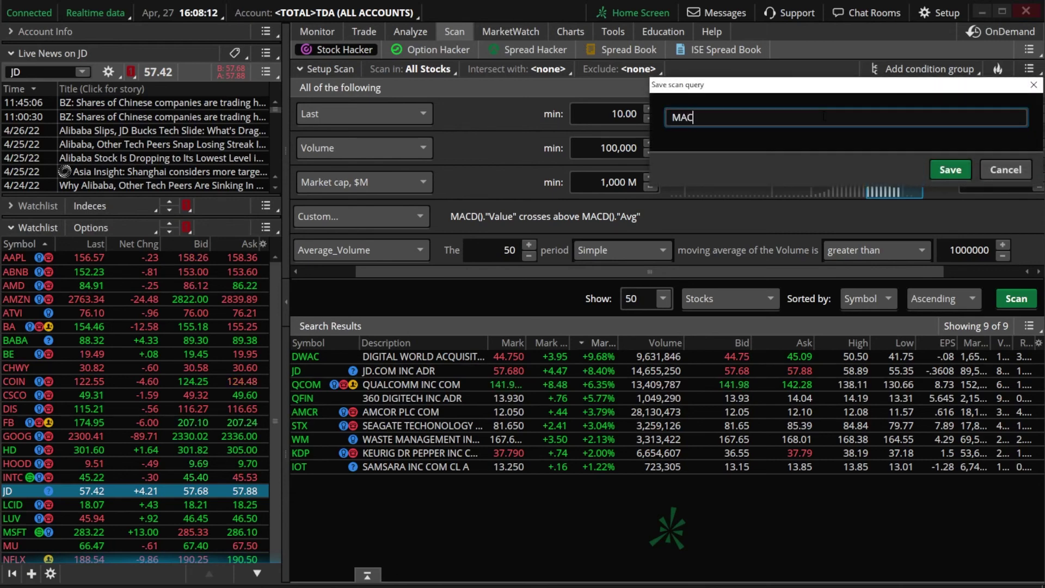
type("D CROSSOVER")
left_click(946, 170)
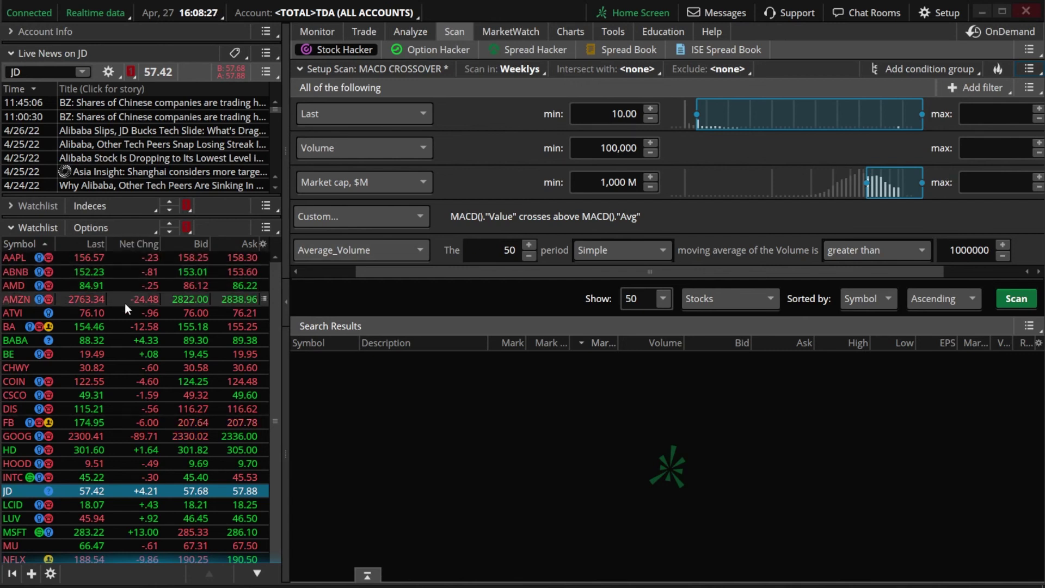
Step: Add a Watchlist gadget to the sidebar and load the personal scan MACD CROSSOVER into it
left_click(31, 574)
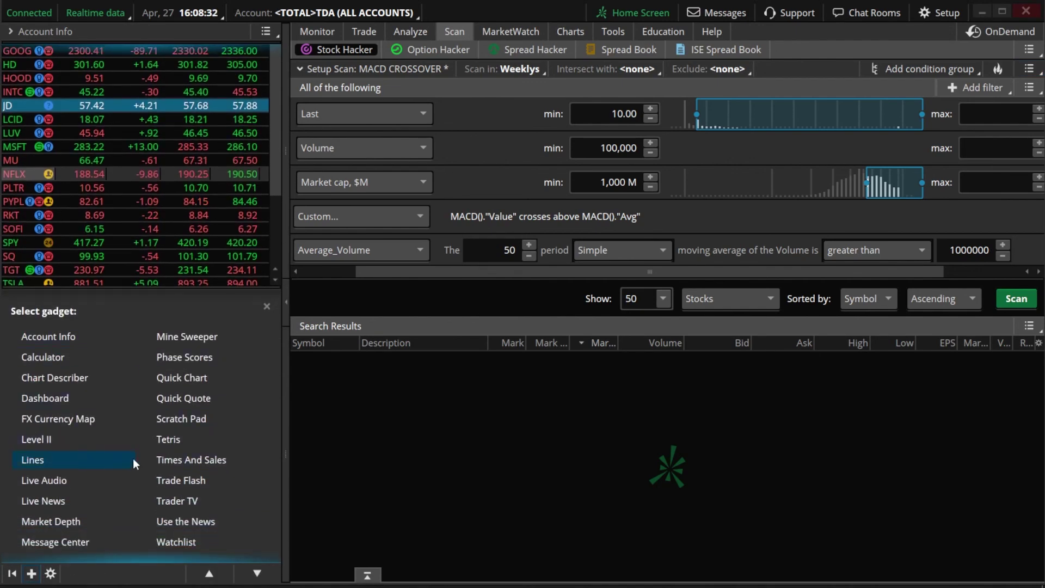
left_click(187, 544)
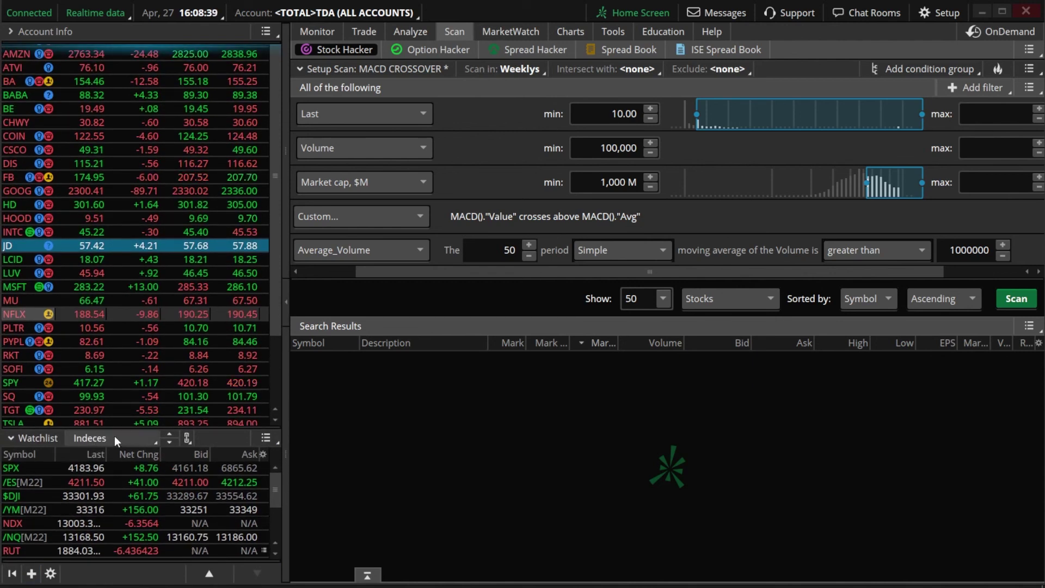
left_click(115, 436)
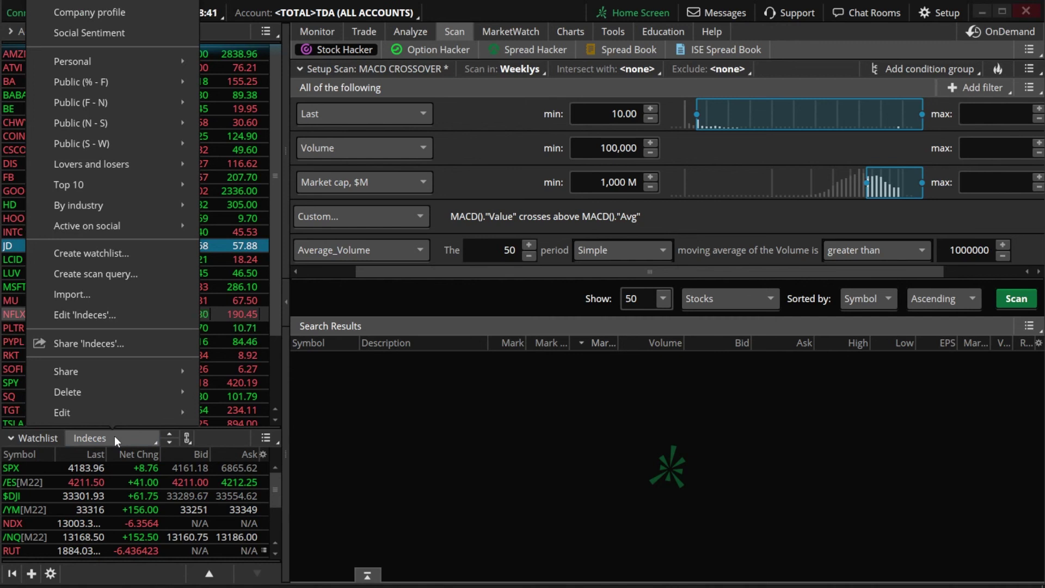
mouse_move(99, 63)
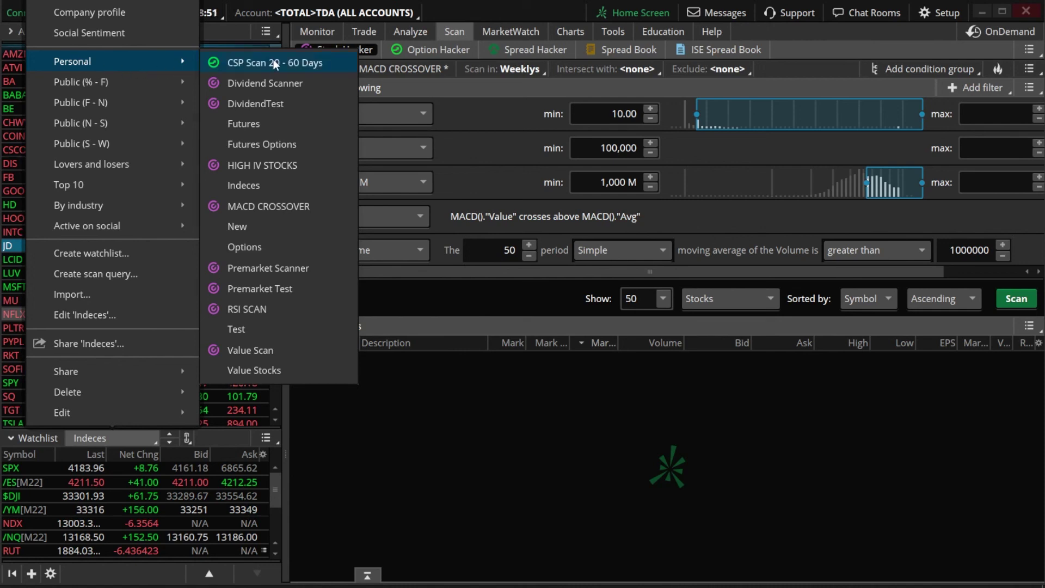
left_click(288, 206)
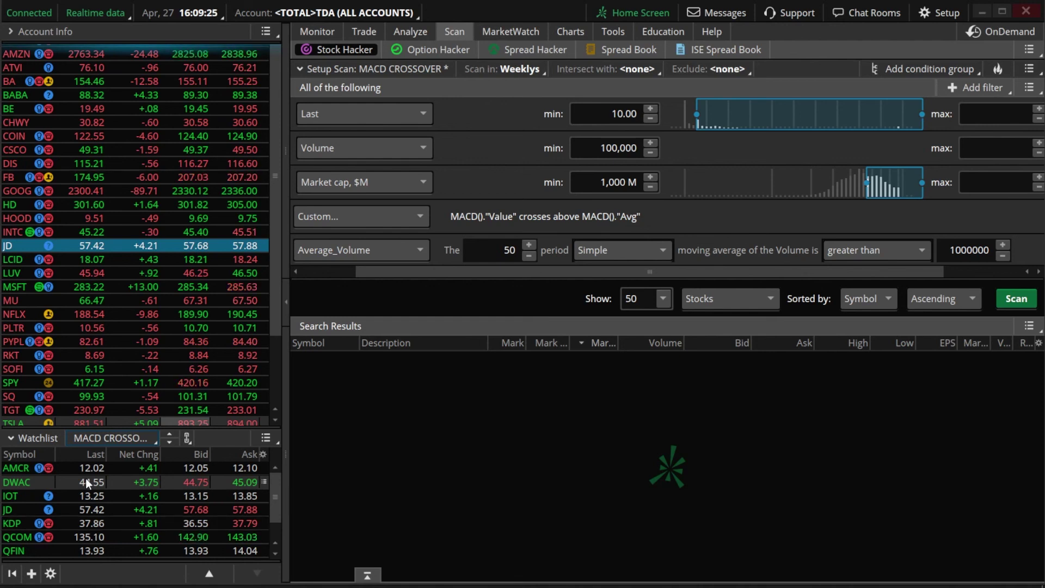
Step: Link the MACD CROSSOVER watchlist to the Red group and show the linked price chart
left_click(190, 440)
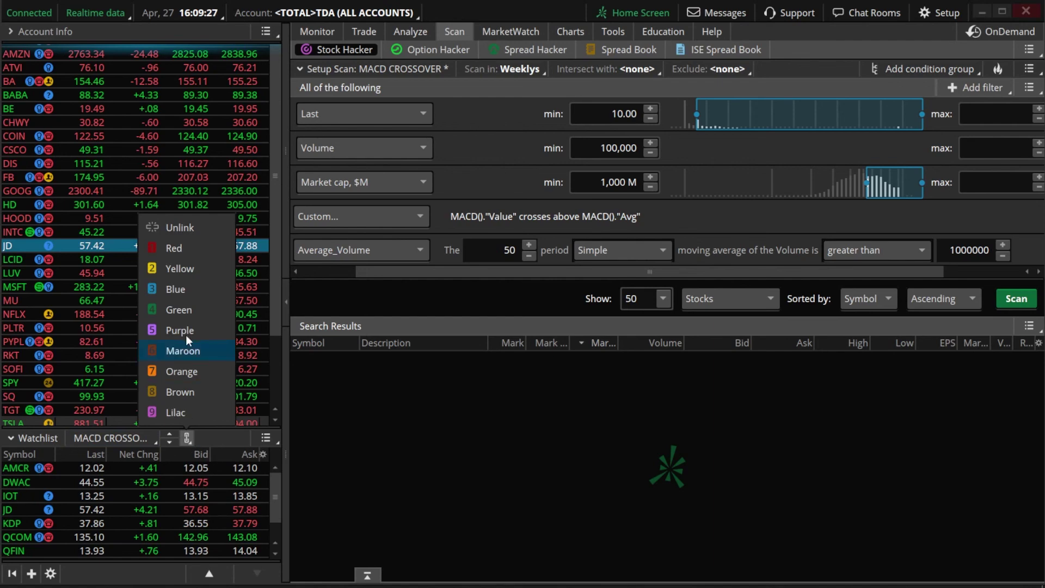
left_click(172, 244)
left_click(571, 31)
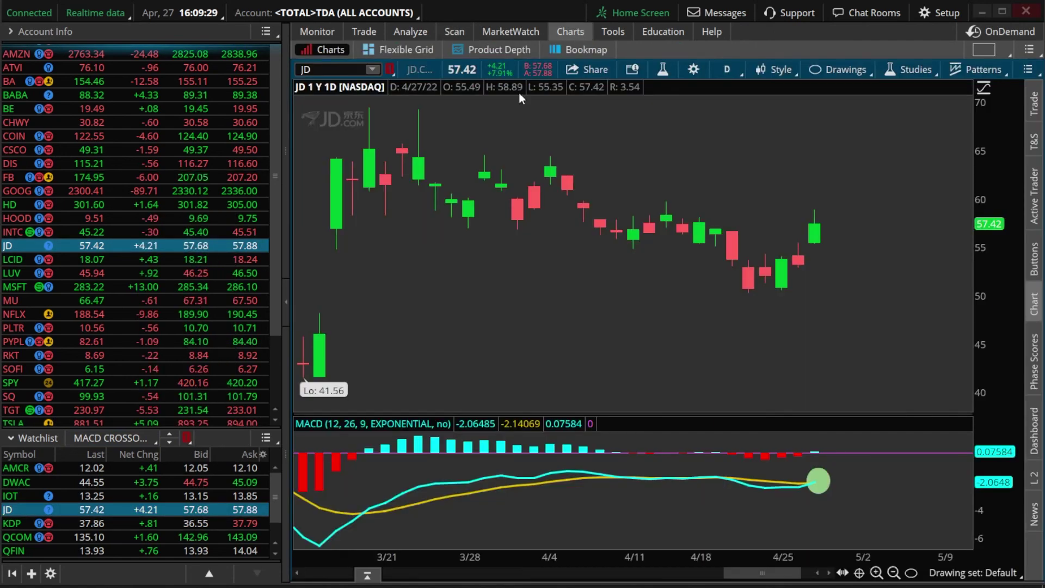
Step: Examine the charts of AMCR, DWAC, IOT, JD, KDP and QCOM in turn from the MACD CROSSOVER watchlist
left_click(12, 467)
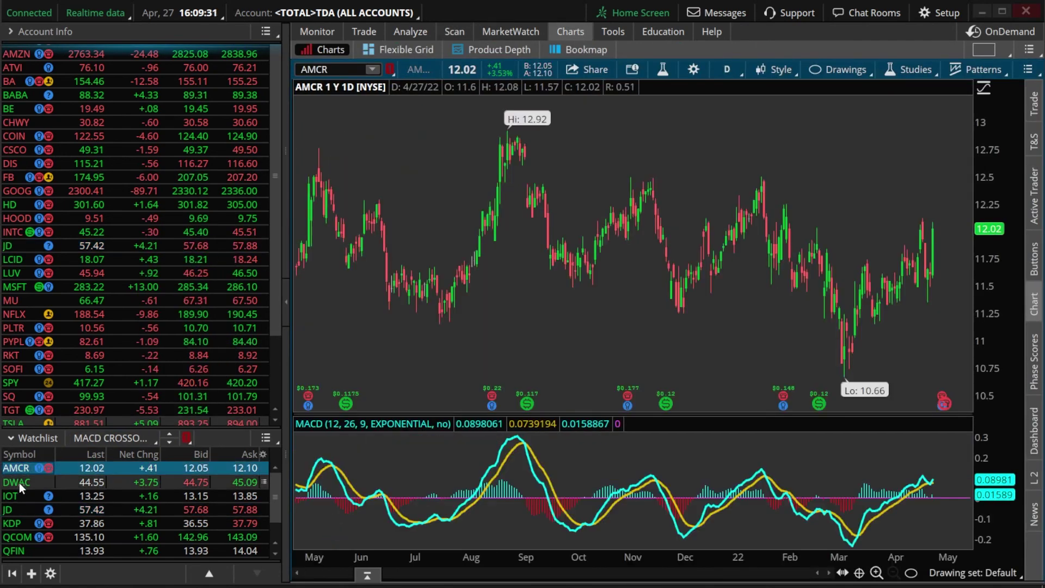
left_click(19, 482)
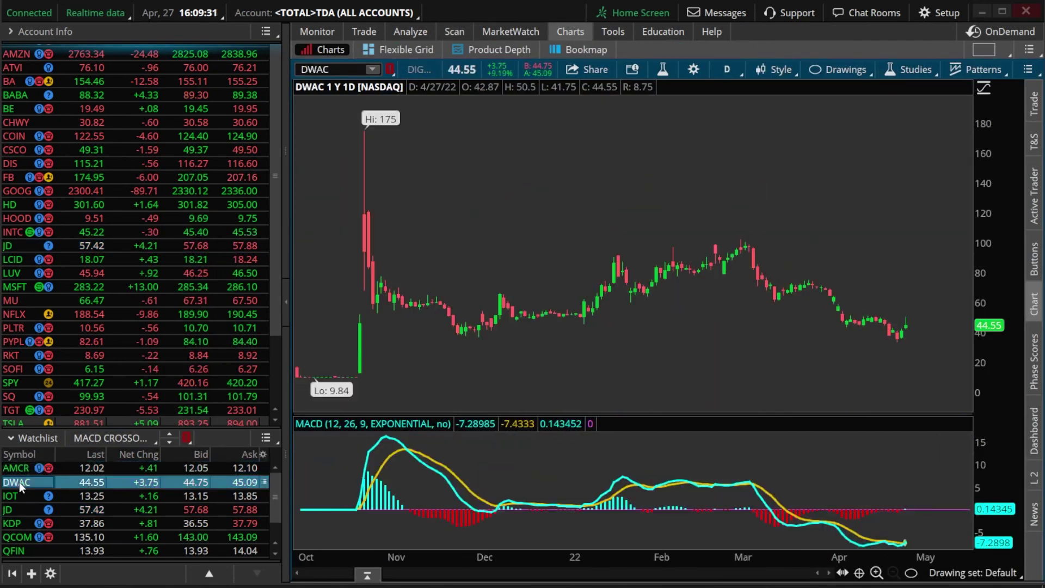
left_click(15, 500)
left_click(16, 510)
left_click(19, 522)
left_click(20, 538)
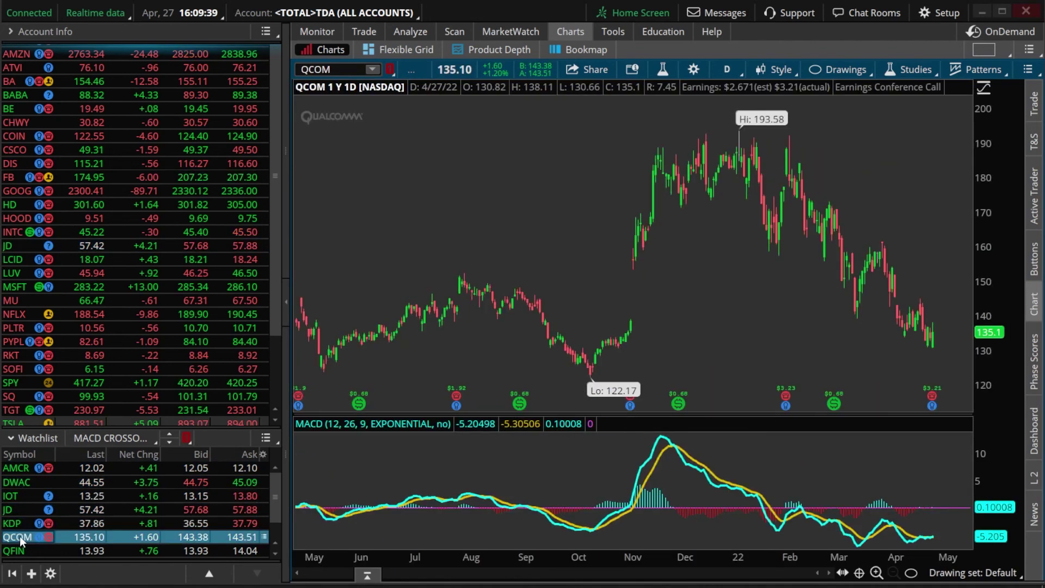